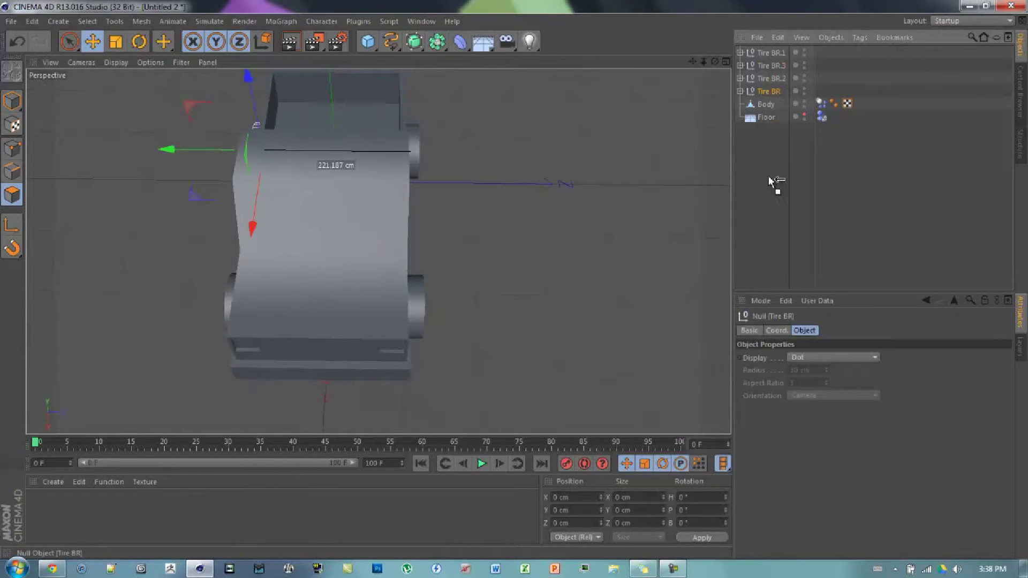
Reorder the Tire BR nulls so the two back tire groups sit below the fronts.
drag(769, 91, 769, 122)
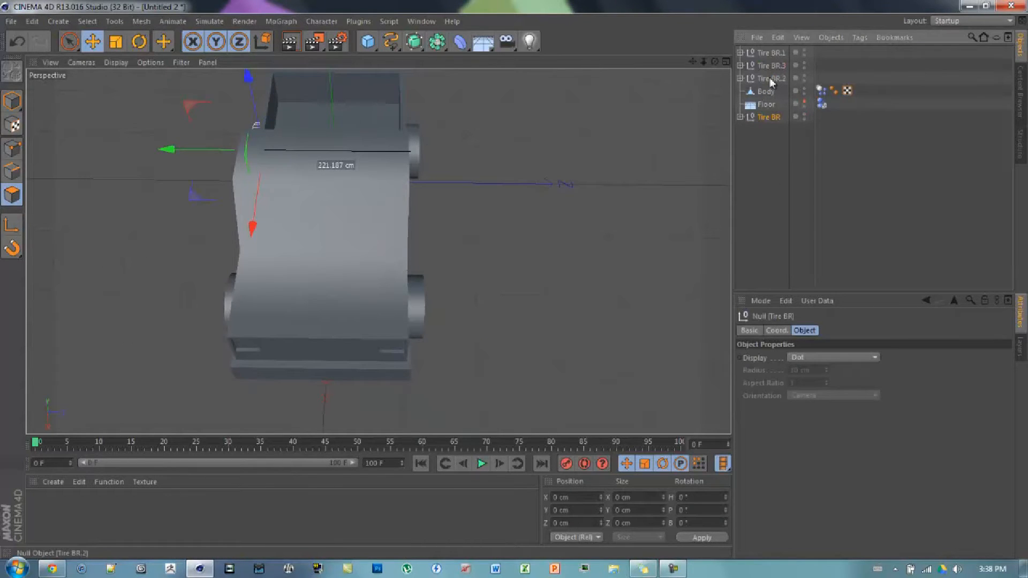
drag(772, 78, 772, 122)
drag(715, 64, 515, 278)
Rename Tire BR.2 and Tire BR.1 to 'Tire Front'.
double_click(773, 66)
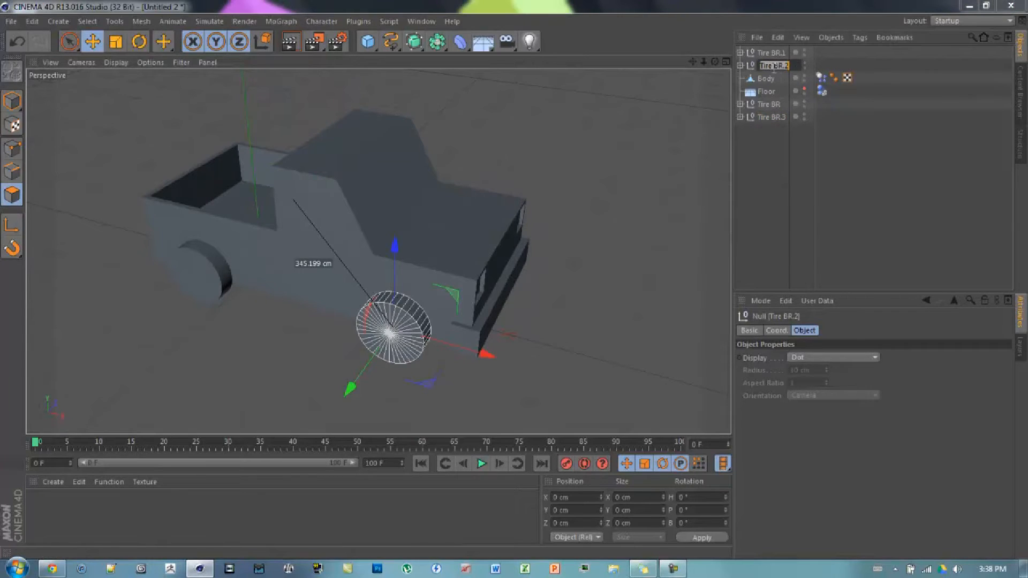
key(BackSpace)
text(Front)
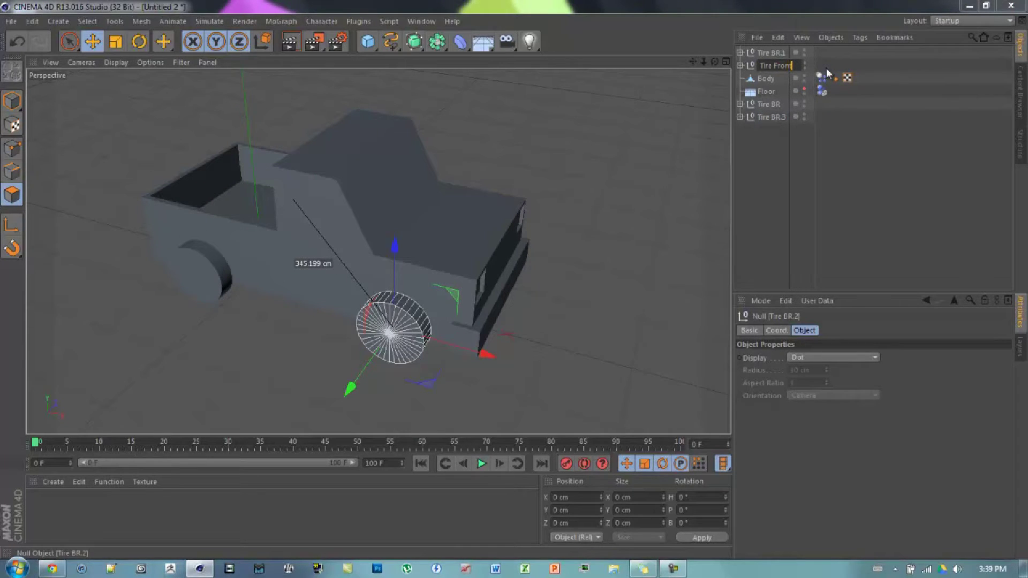
key(Return)
double_click(771, 53)
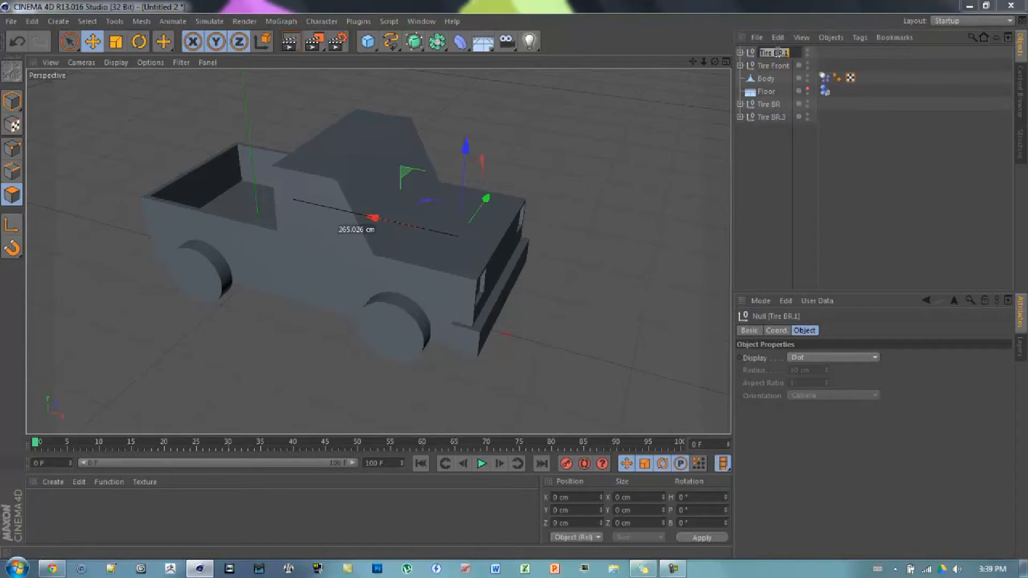
text(Front)
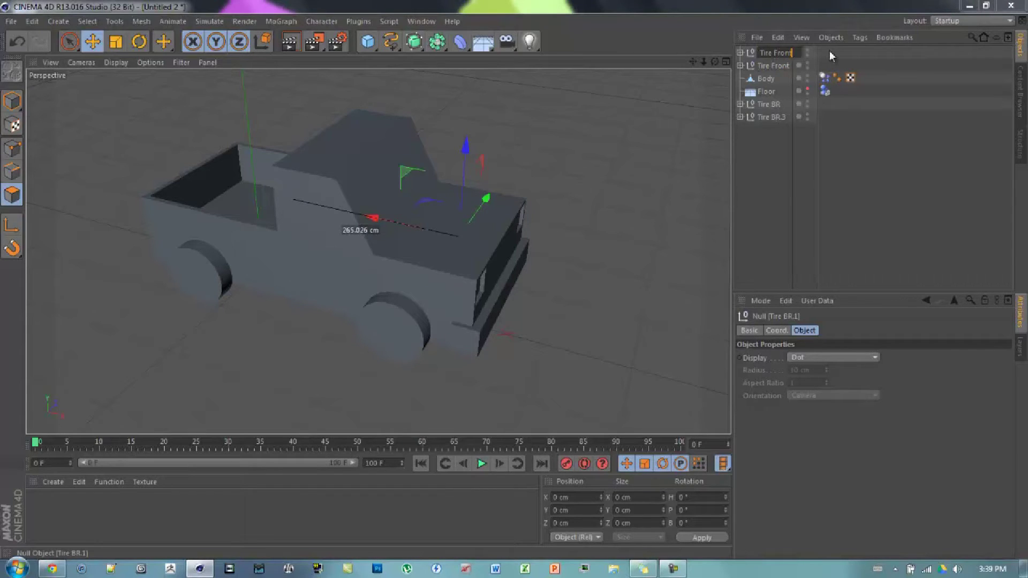
key(Return)
Rename Tire BR and Tire BR.3 to 'Tire Back'.
double_click(769, 104)
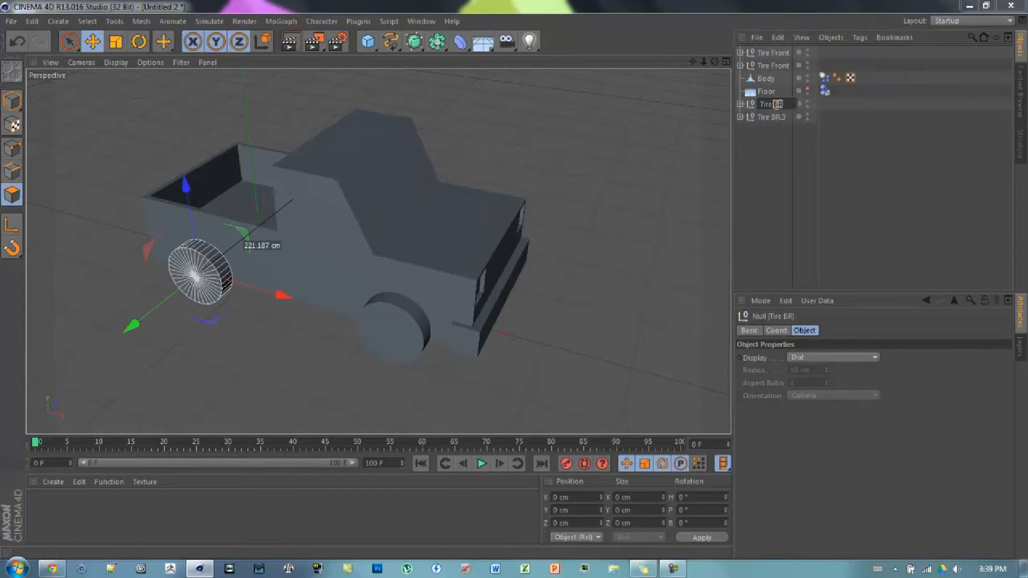
text(ack)
key(Return)
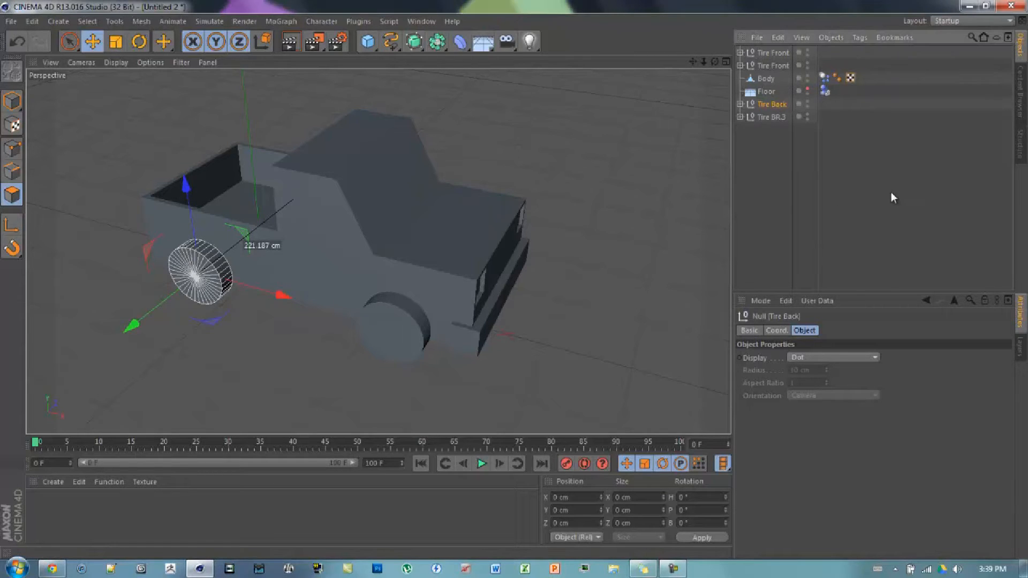
double_click(773, 118)
double_click(777, 118)
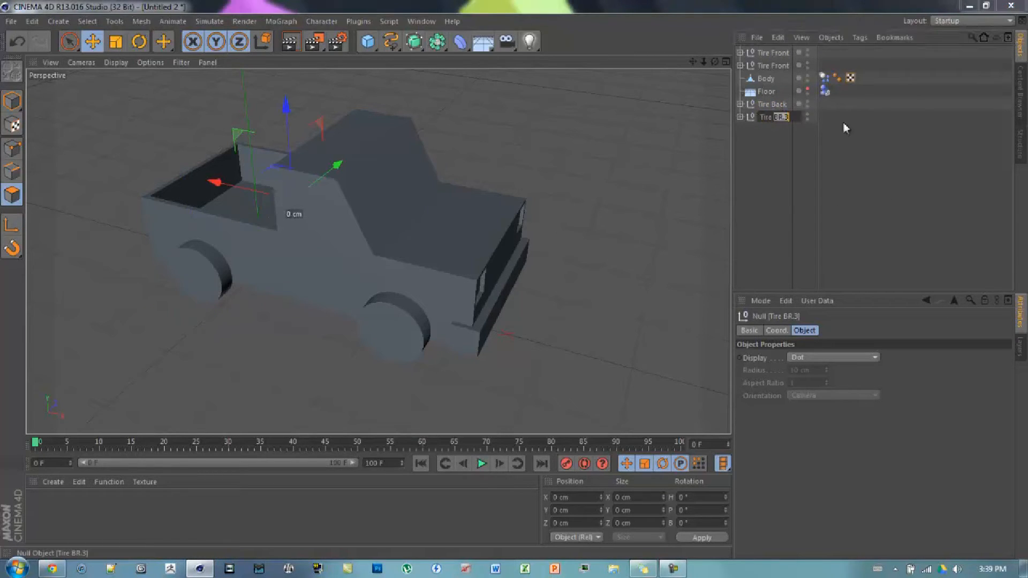
text(Back)
key(Return)
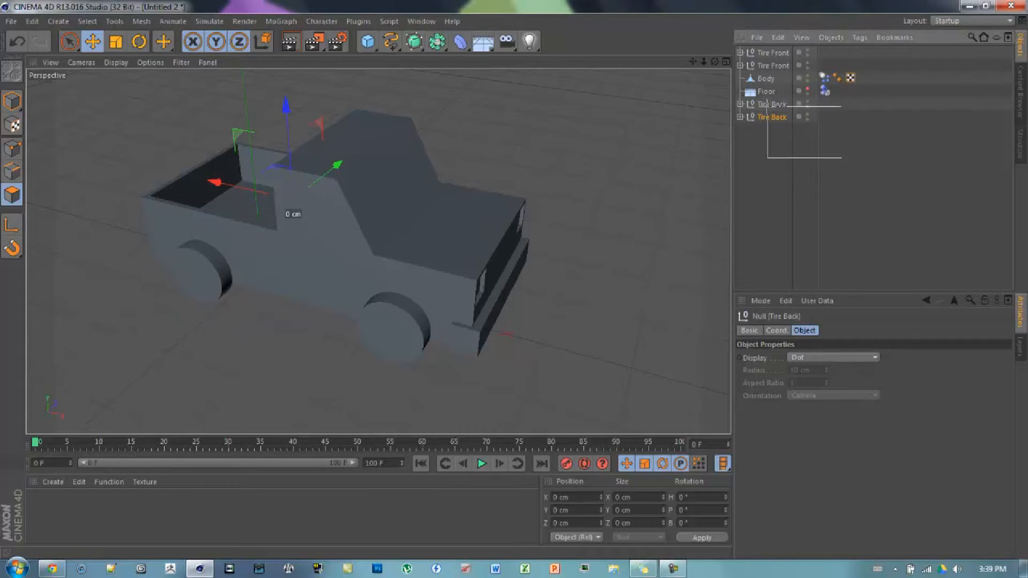
Move both Tire Back groups directly under the Tire Front groups, above Body and Floor.
mouse_move(845, 161)
mouse_down()
mouse_move(768, 106)
mouse_move(769, 71)
mouse_up()
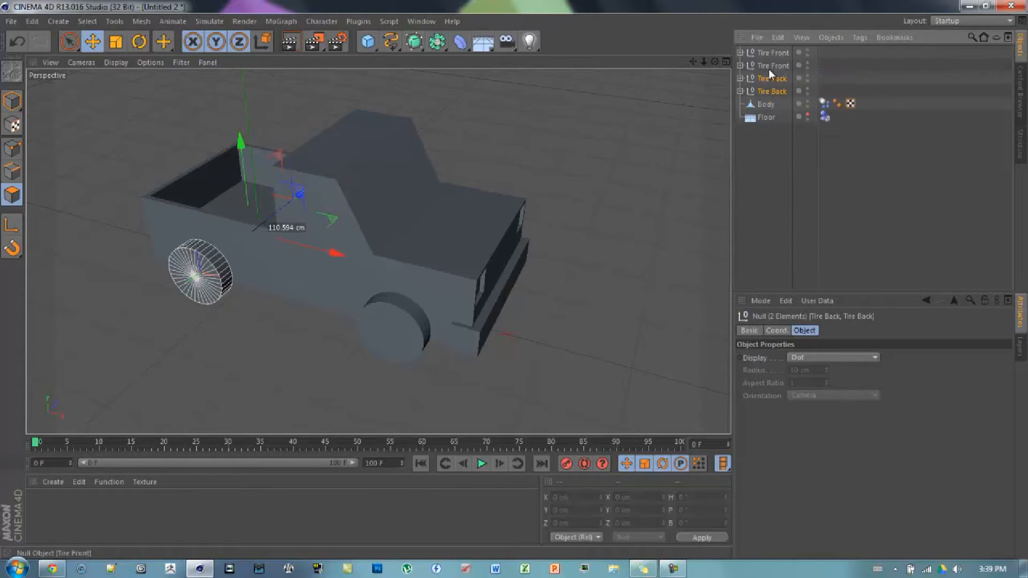
click(846, 209)
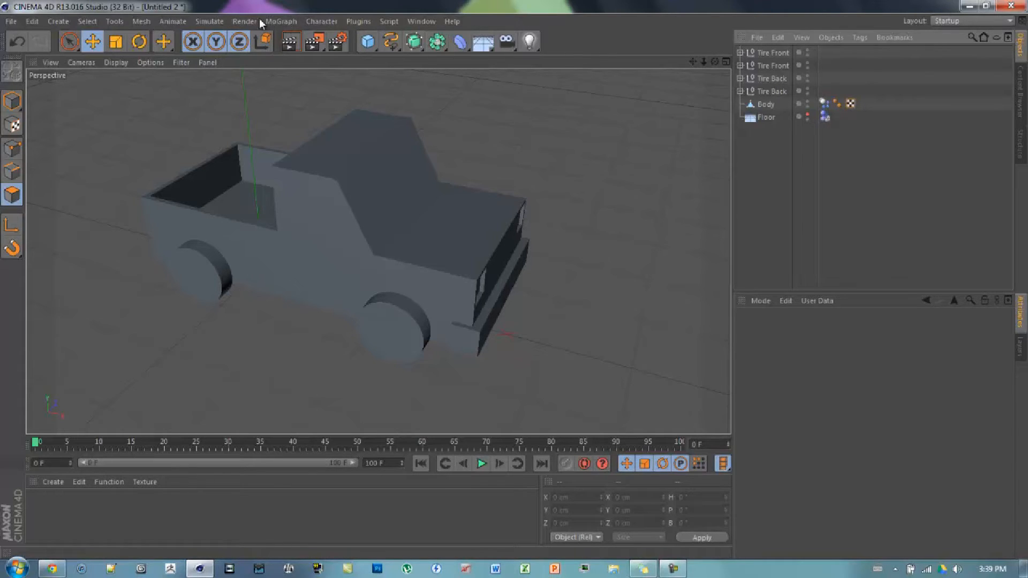
Add a Motor object from Simulate > Dynamics and begin assigning Body as its Object A.
click(211, 21)
mouse_move(214, 53)
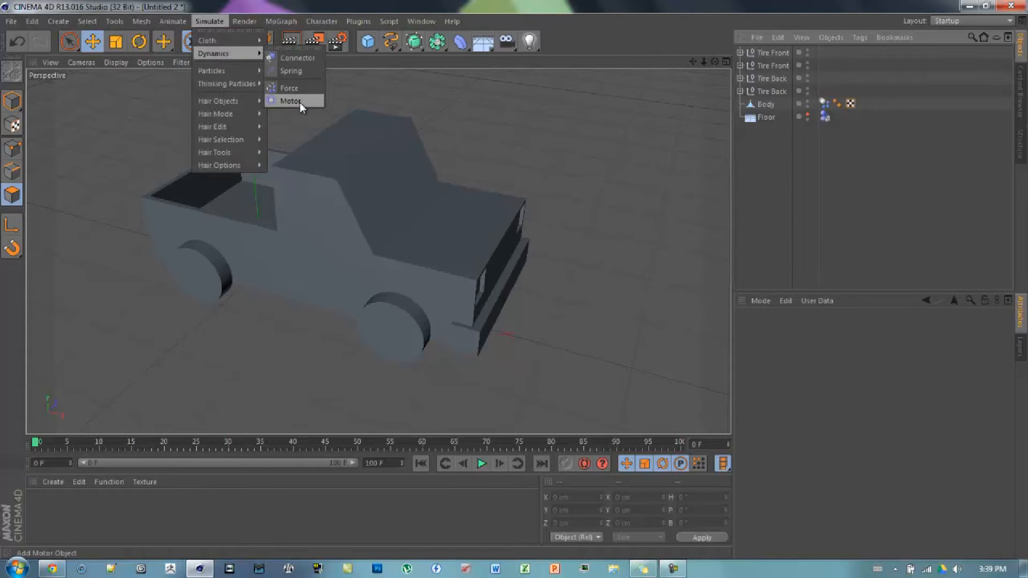
click(290, 102)
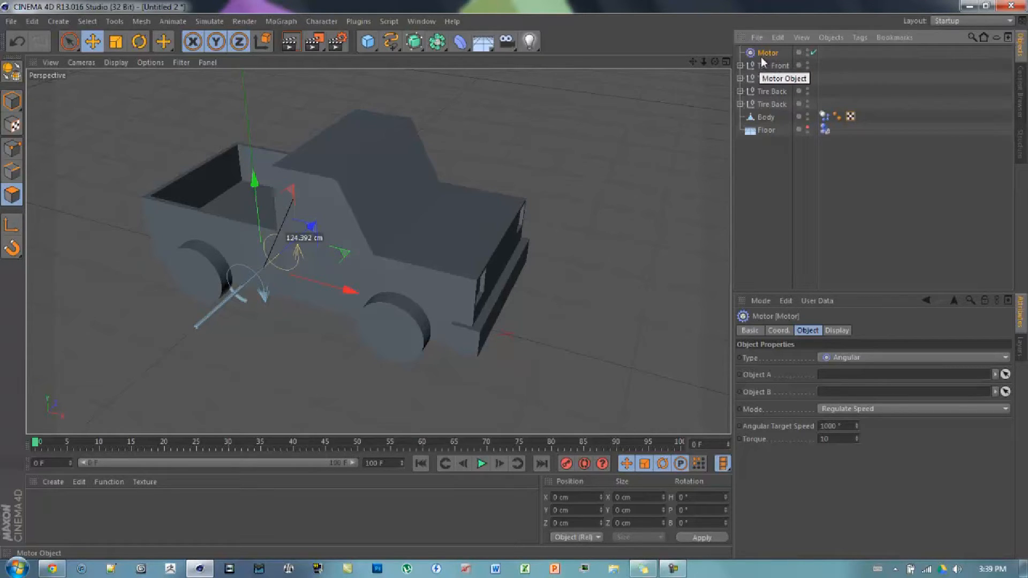
click(1004, 374)
Link the first Motor from Body (Object A) to a back Tire (Object B).
click(771, 118)
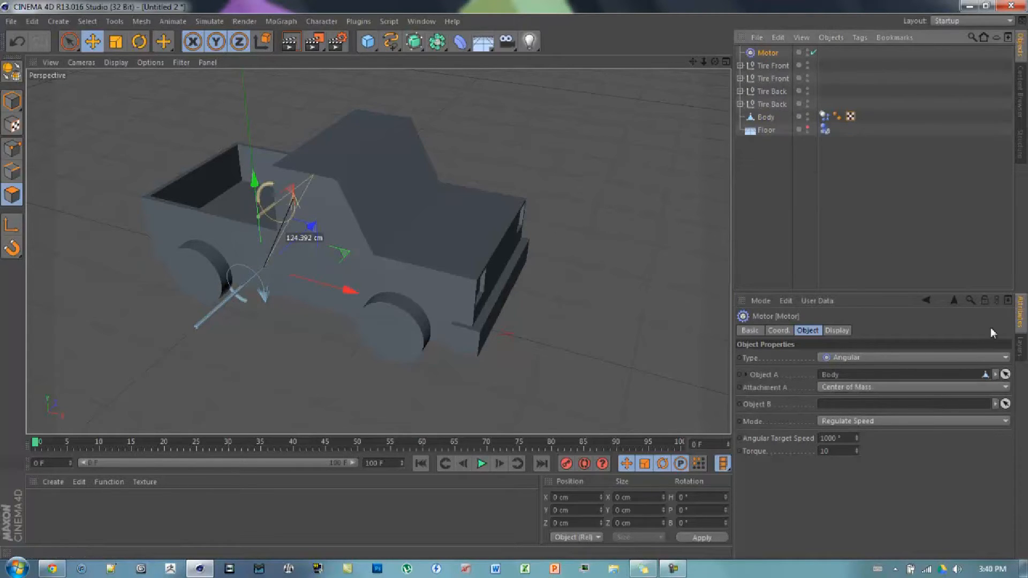
click(1006, 404)
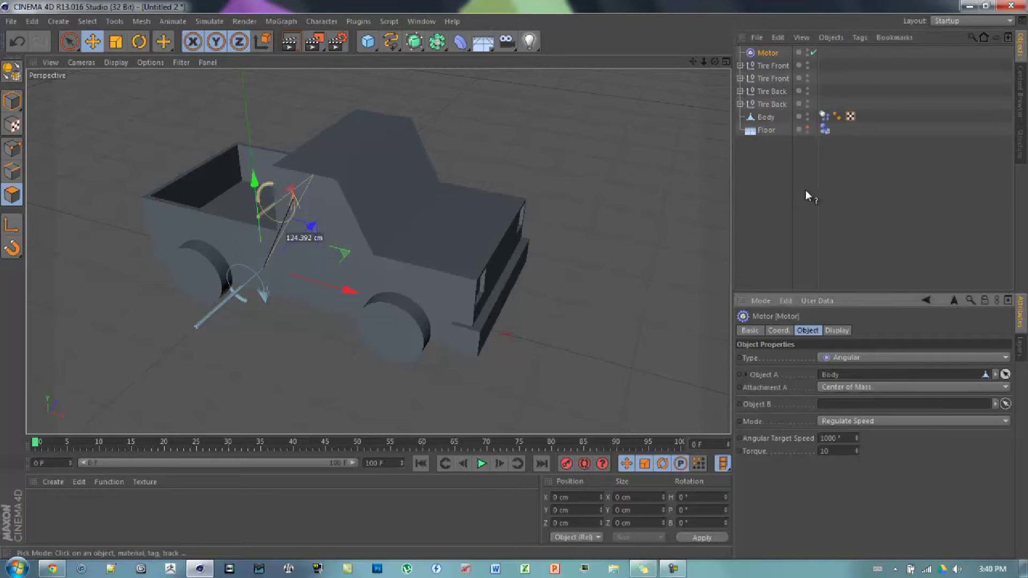
click(741, 105)
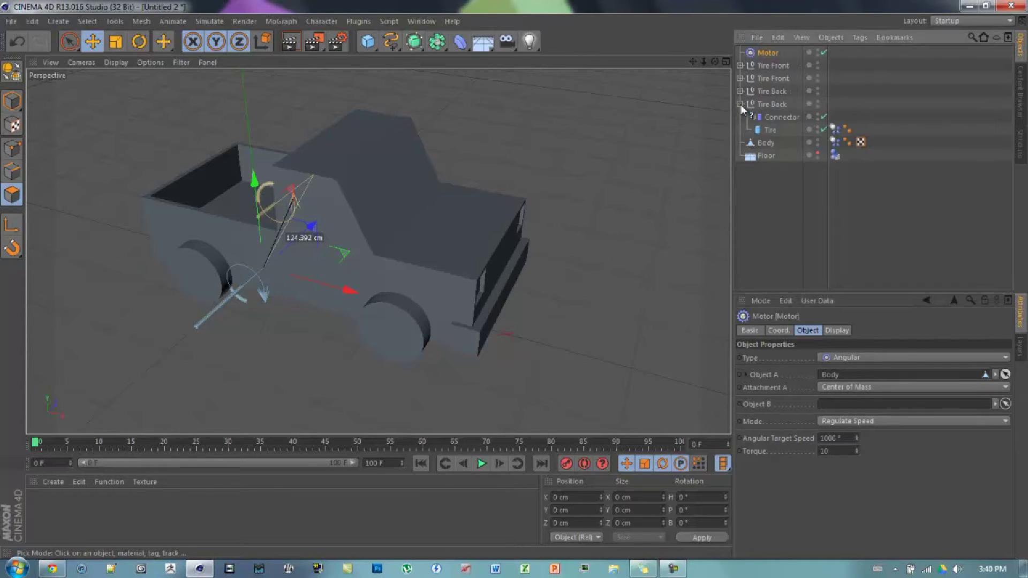
click(771, 131)
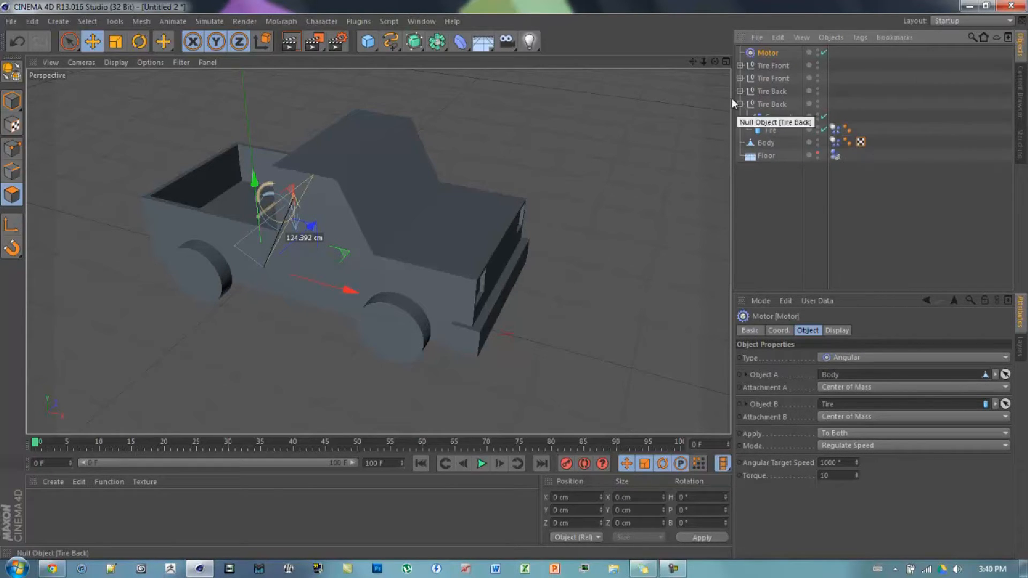
Add a second Motor linking Body to the other back Tire.
click(208, 21)
click(289, 101)
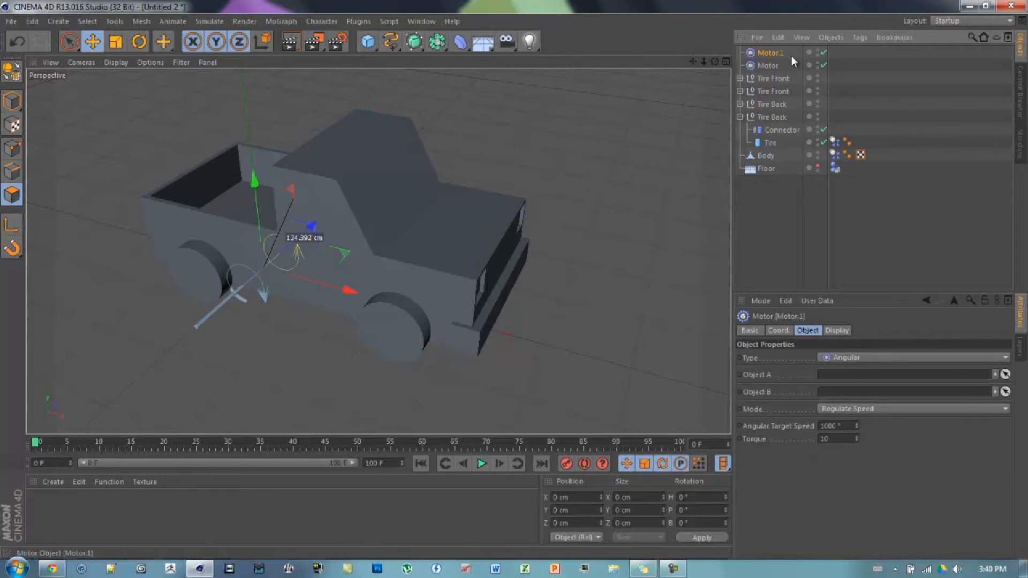
click(1005, 376)
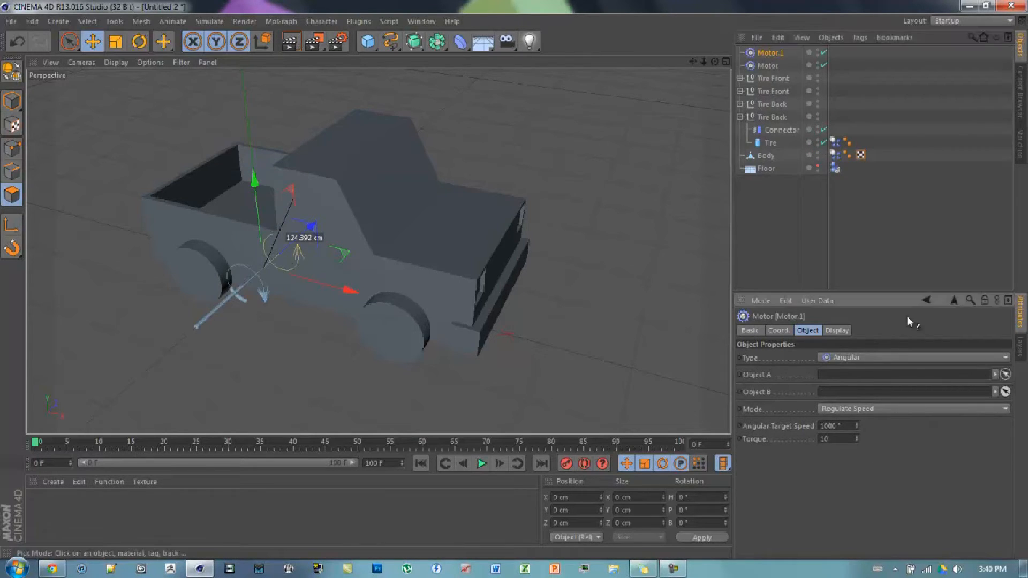
click(766, 155)
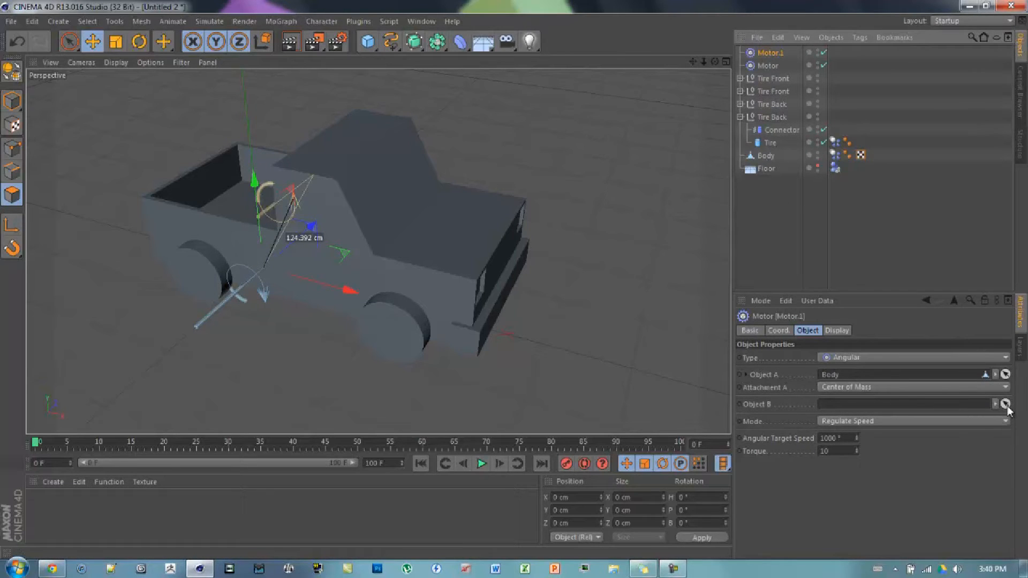
click(740, 104)
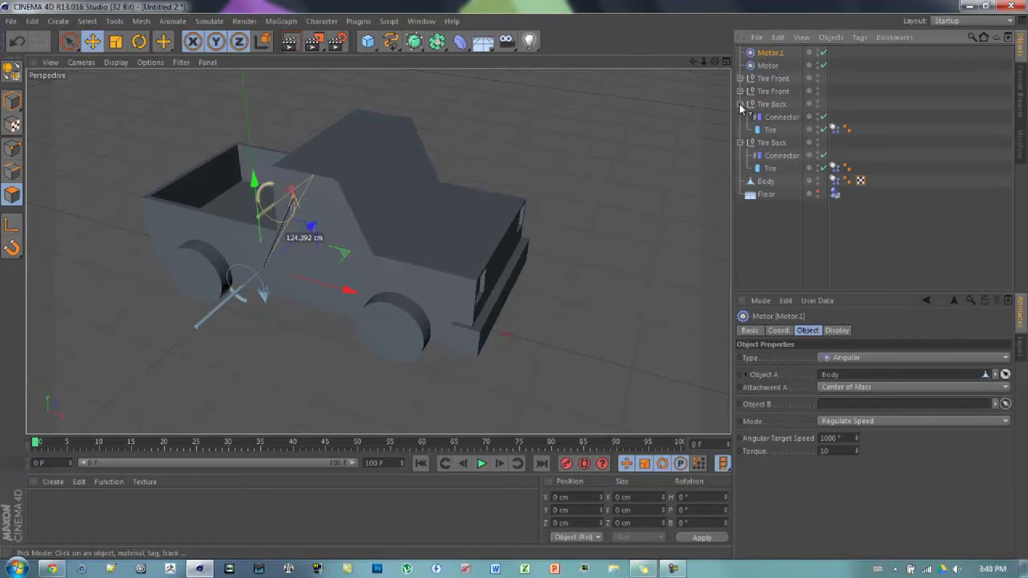
click(770, 129)
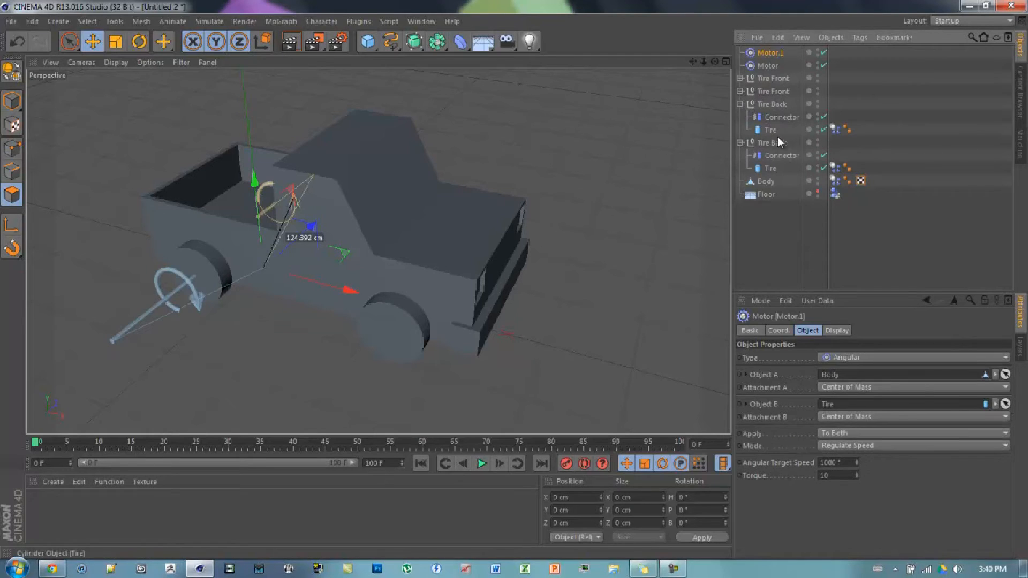
Test-play the truck simulation, then stop and rewind to frame 0.
click(768, 65)
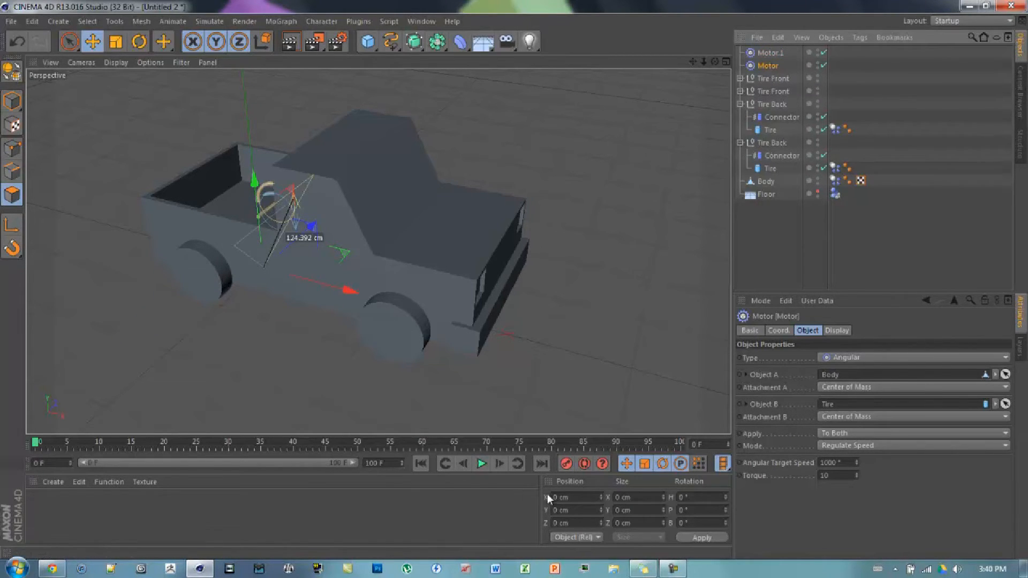
click(481, 464)
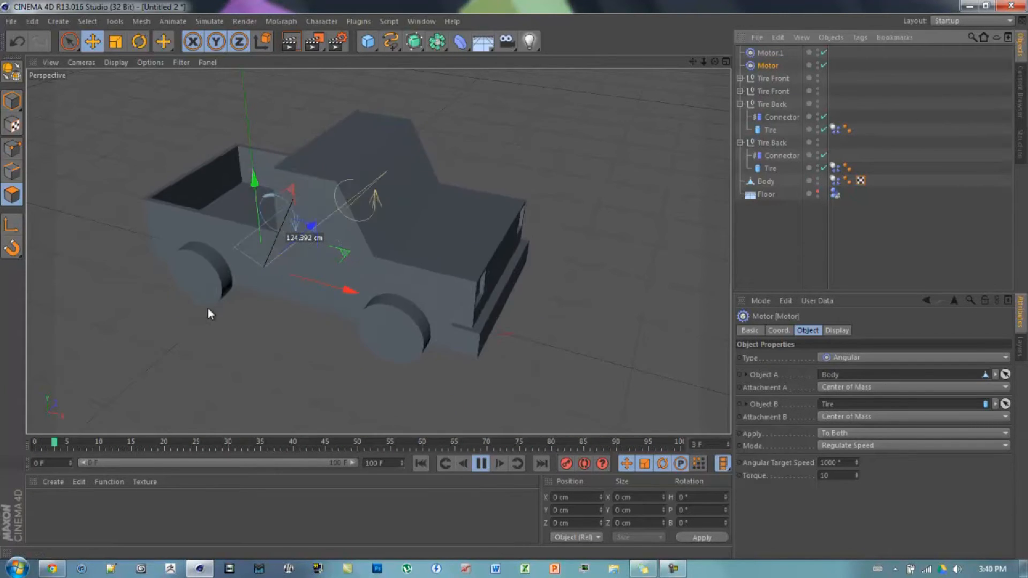
click(481, 464)
click(419, 464)
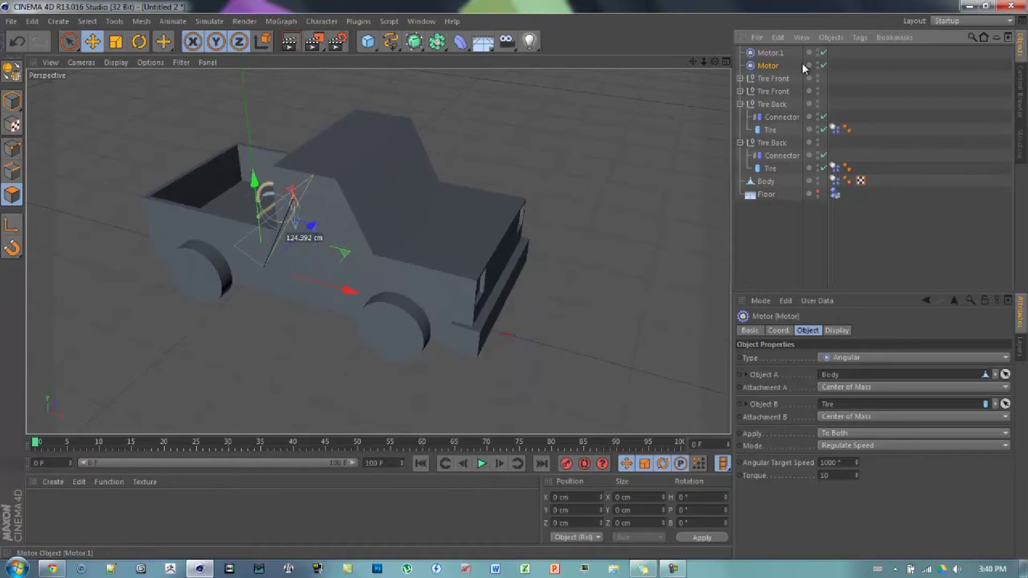
ctrl+click(768, 65)
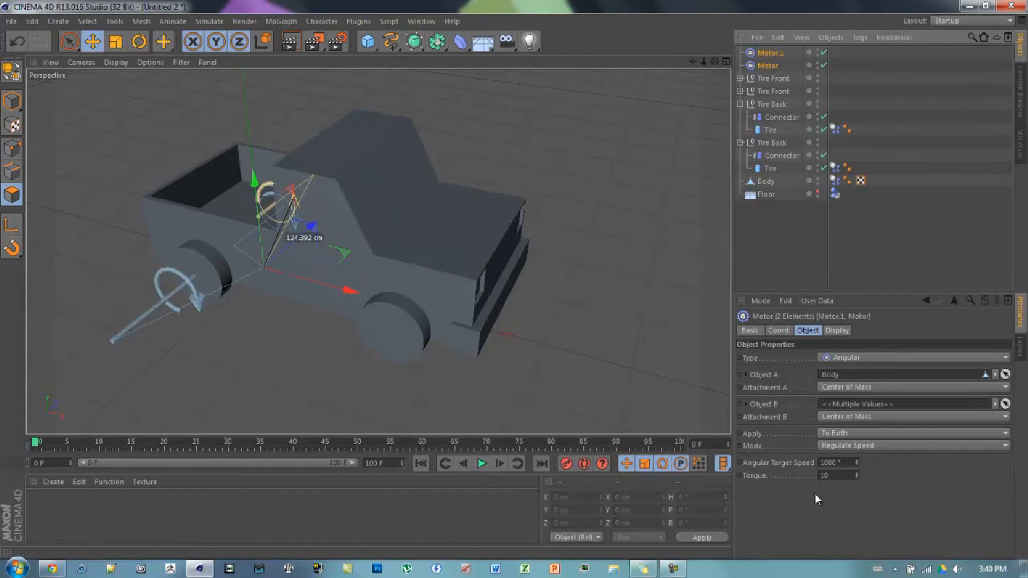
Set both motors' Torque to 50 and play the simulation, then rewind.
double_click(833, 477)
text(50)
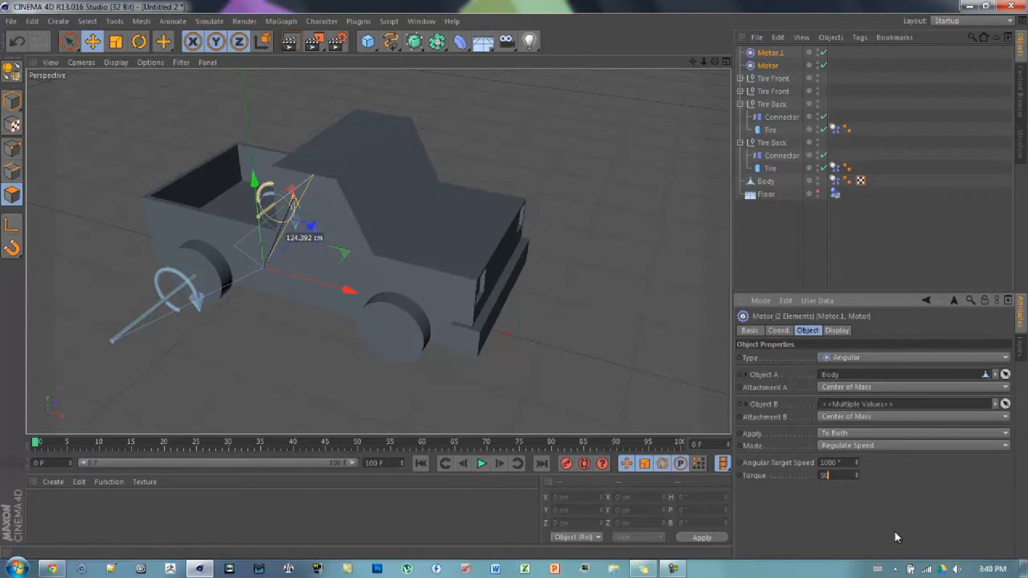
click(480, 465)
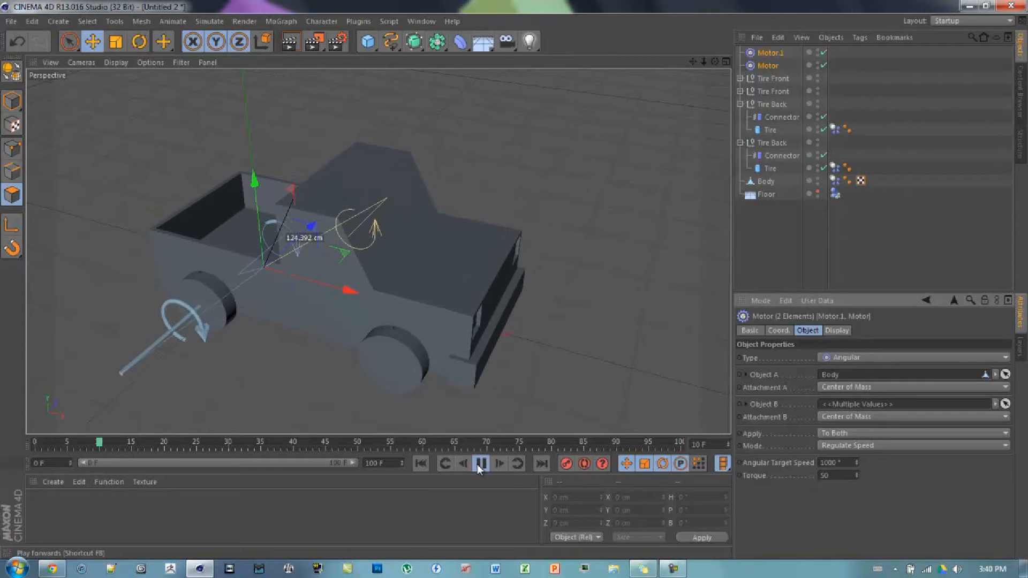
click(419, 464)
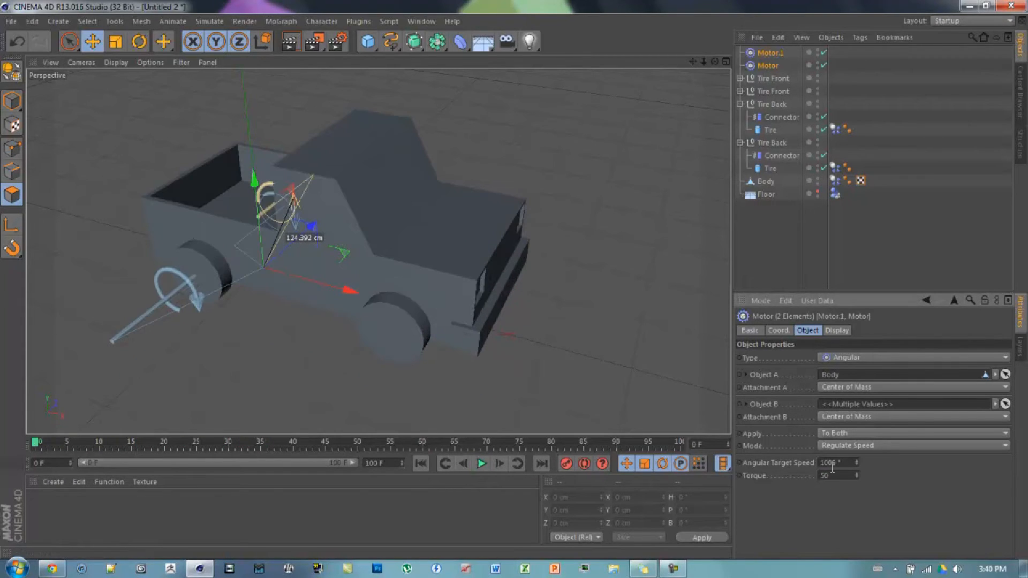
Raise both motors' Torque to 500, replay the simulation, then rewind to the start.
double_click(833, 475)
text(500)
click(482, 464)
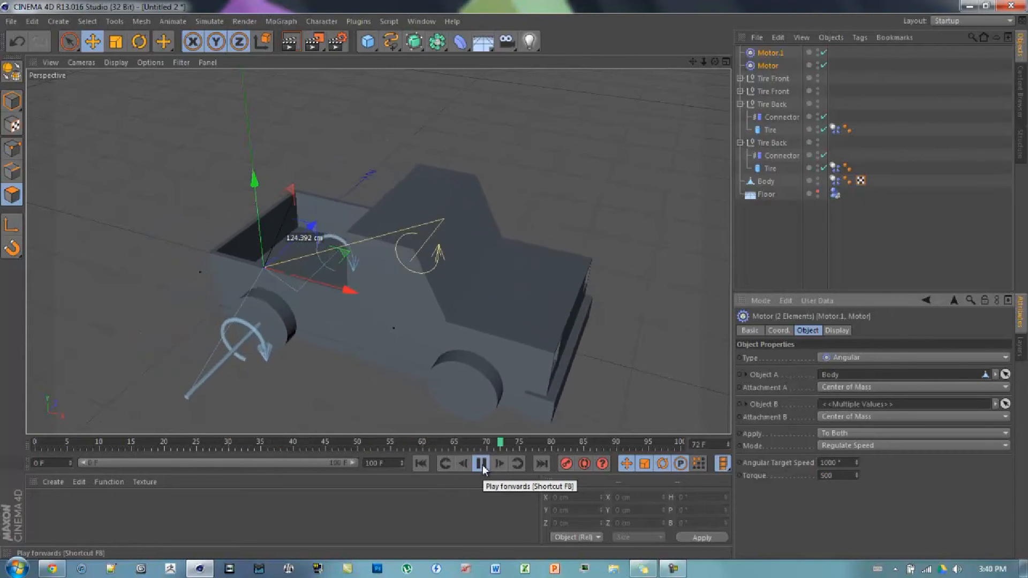
click(483, 464)
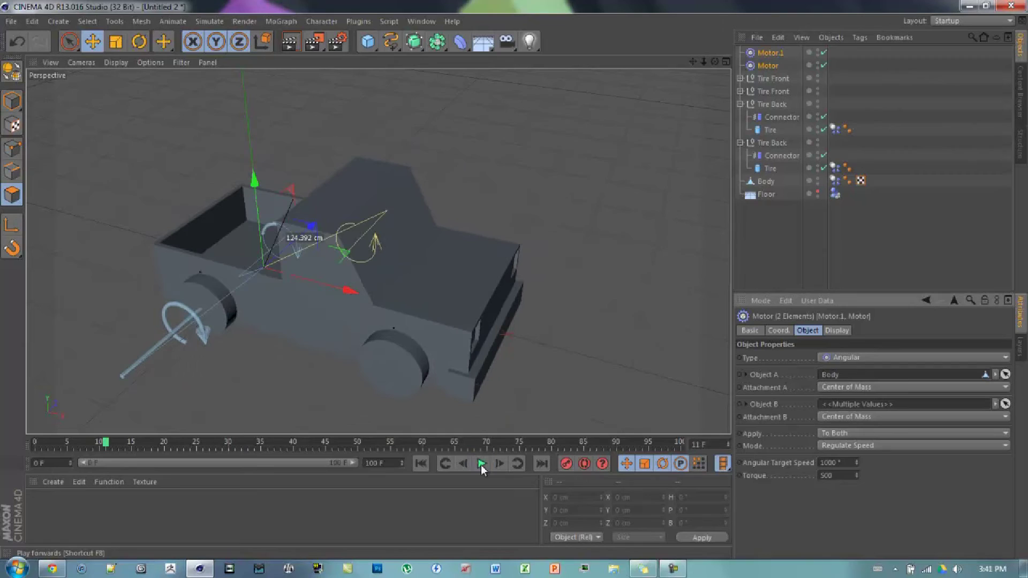
click(420, 464)
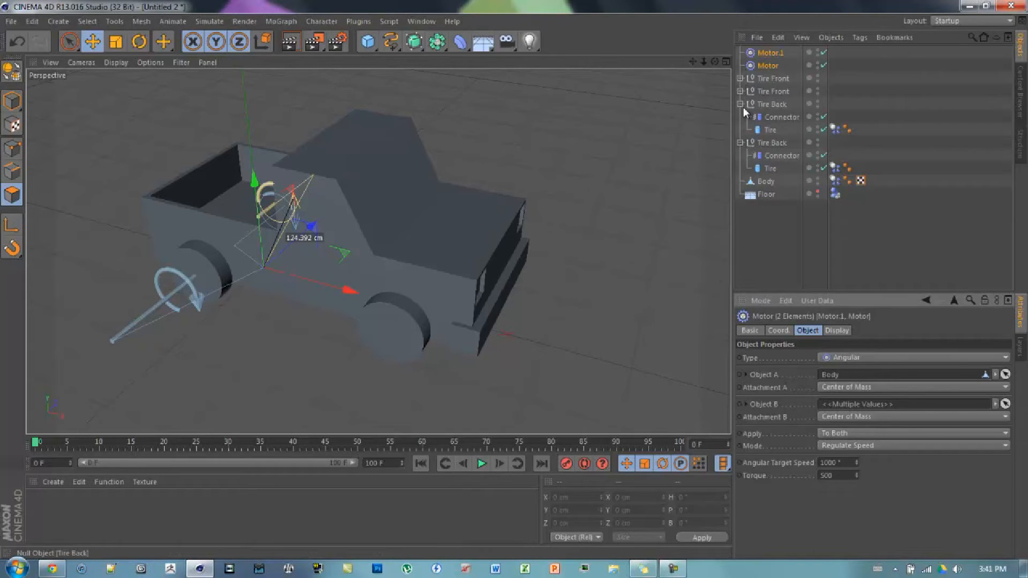
Select the Dynamics Body tags of all four tires, the Body and the Floor together.
click(764, 197)
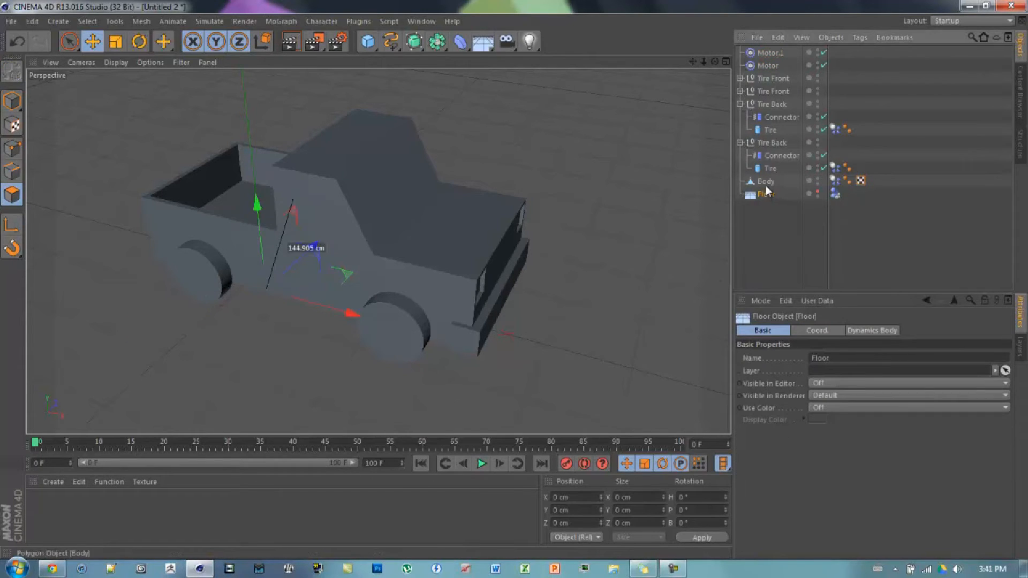
click(836, 194)
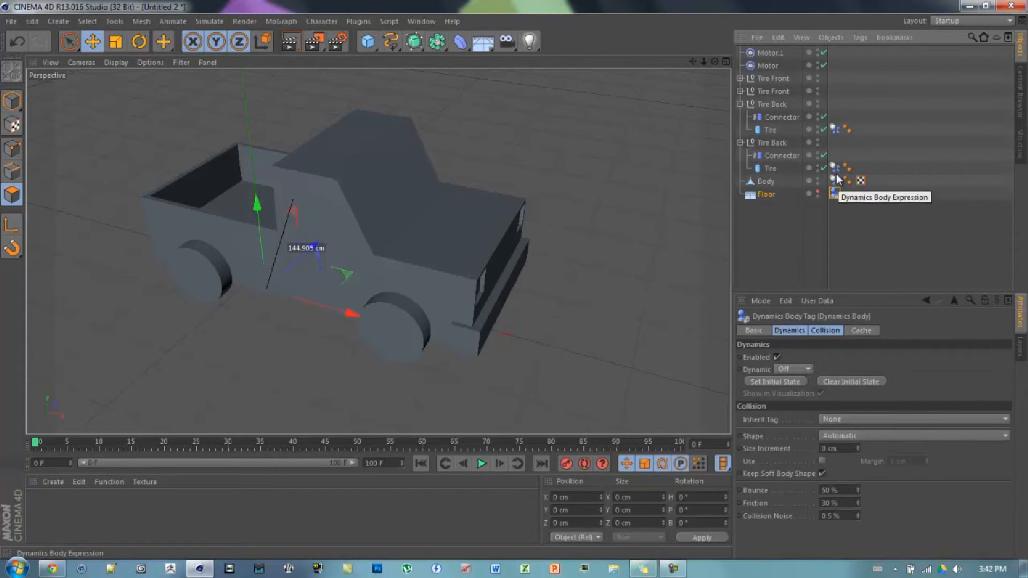
click(740, 91)
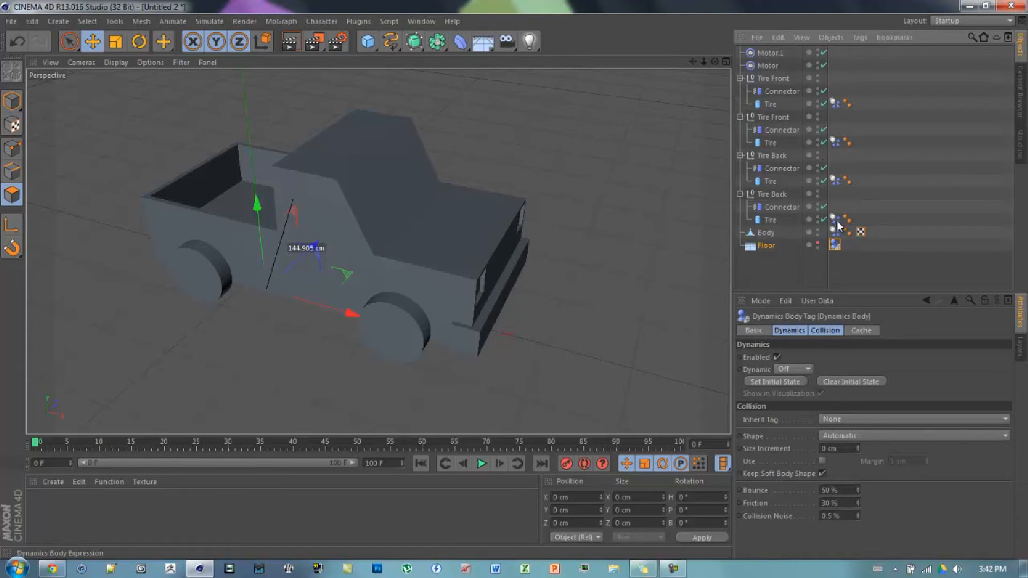
ctrl+click(835, 207)
ctrl+click(835, 180)
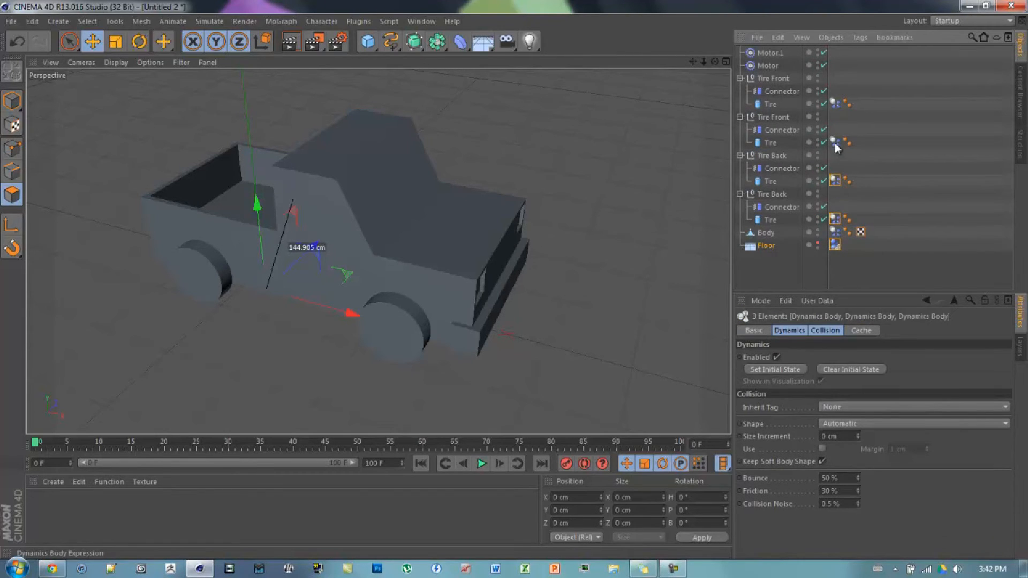
ctrl+click(835, 142)
ctrl+click(835, 103)
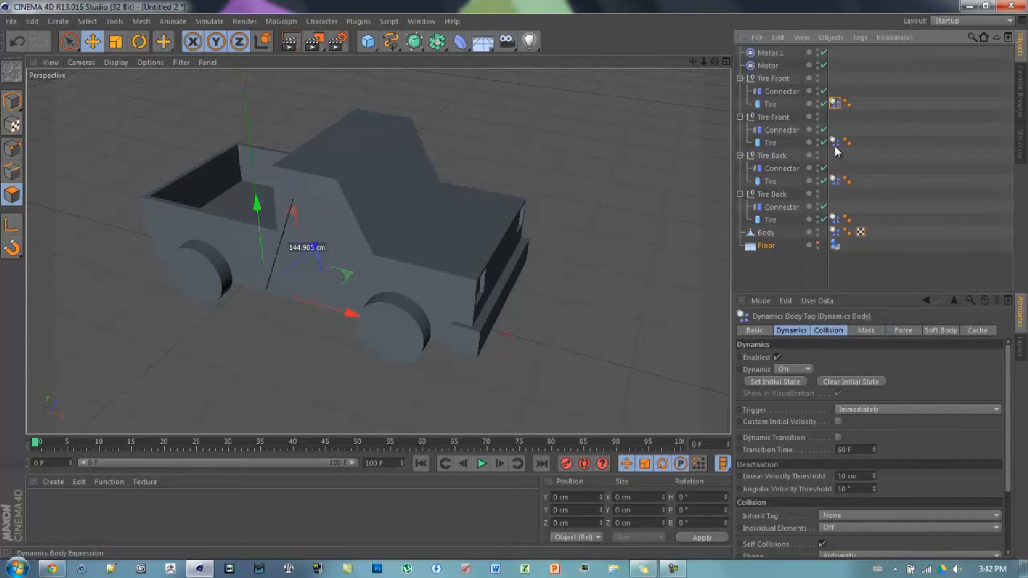
ctrl+click(836, 233)
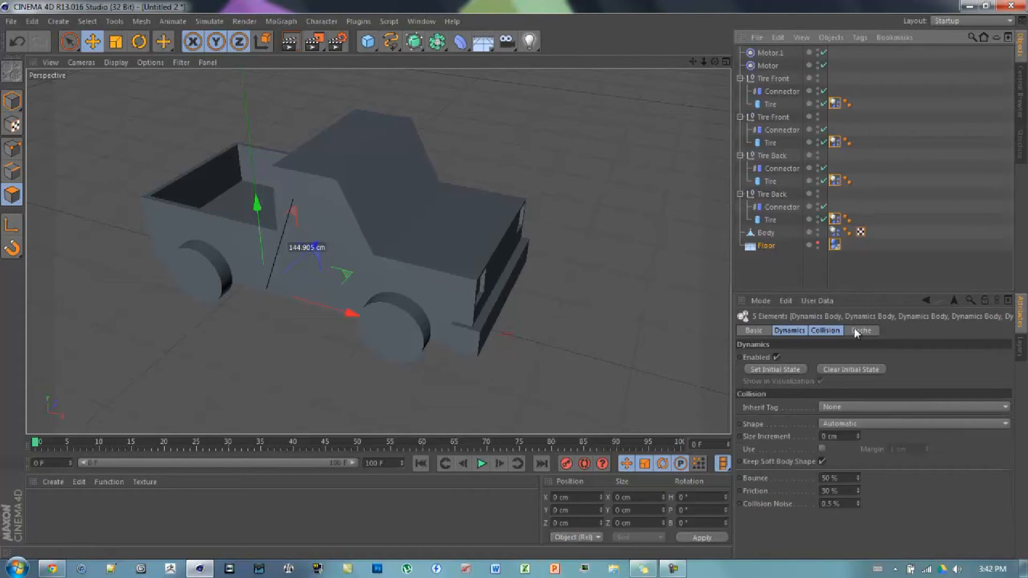
Set their shared Collision Friction to 50%, replay the truck driving, then rewind.
double_click(830, 491)
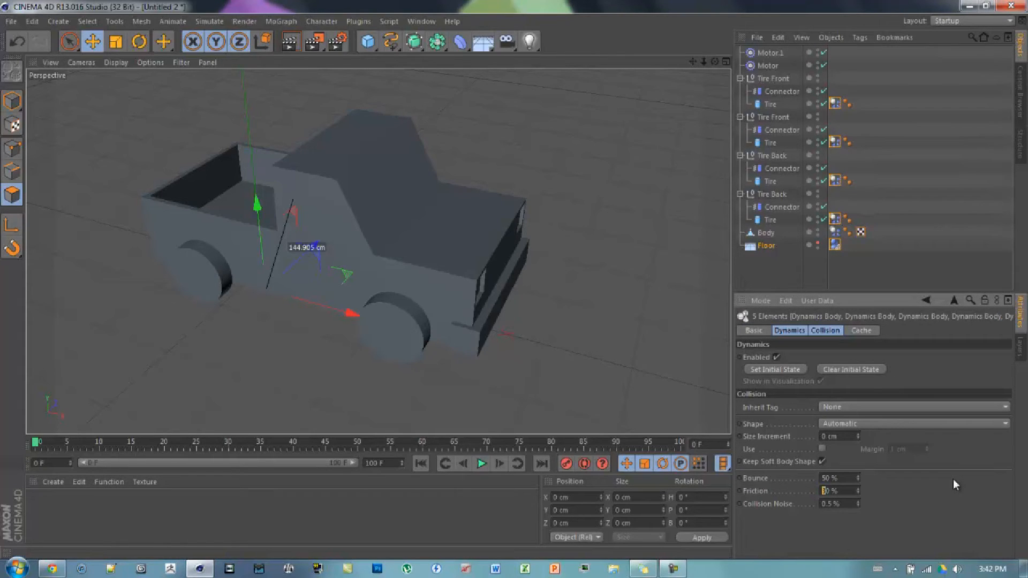
text(5)
click(482, 464)
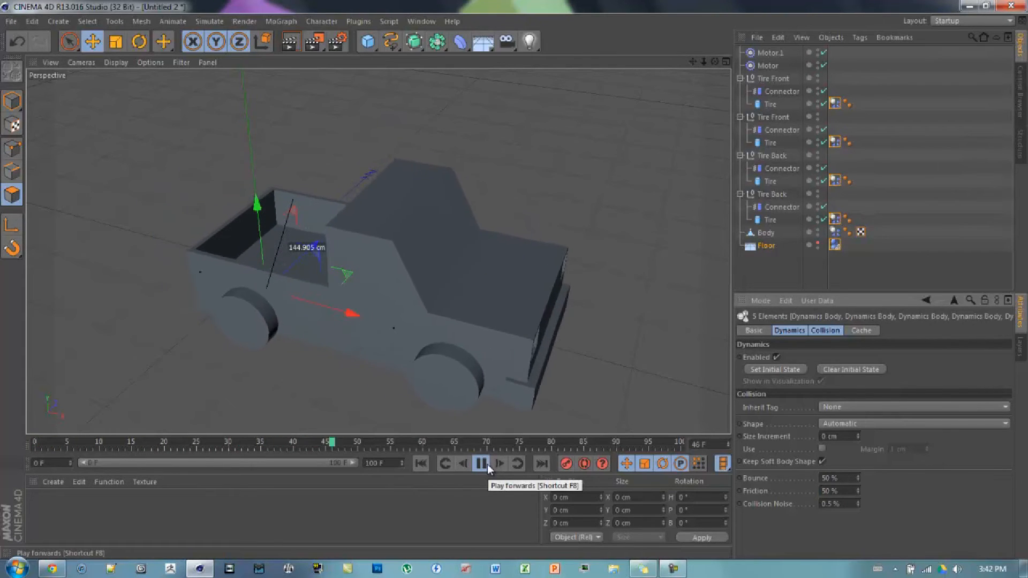
click(487, 465)
click(423, 464)
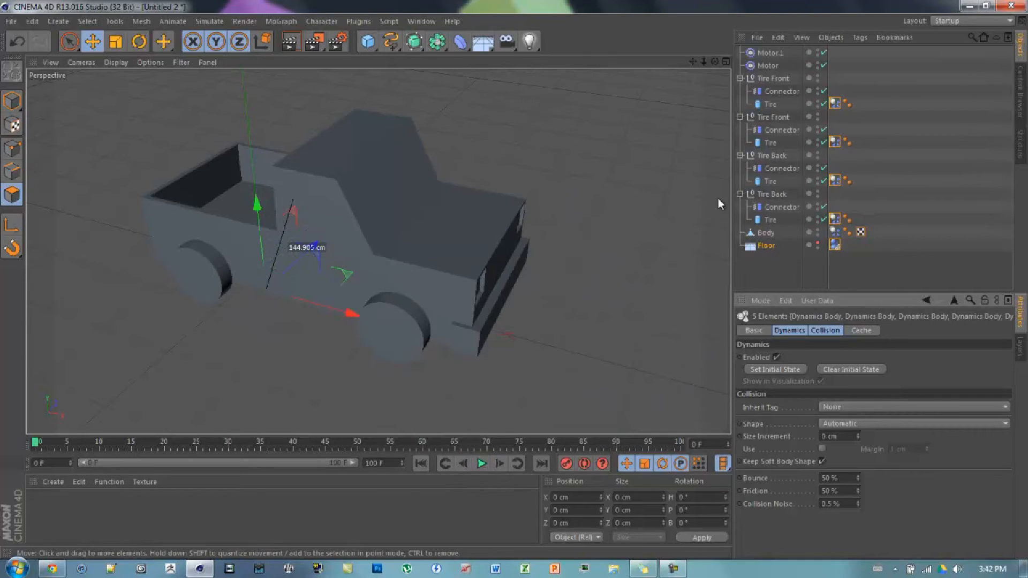
Collapse the tire groups and dolly the camera back so the truck sits at the left.
click(740, 194)
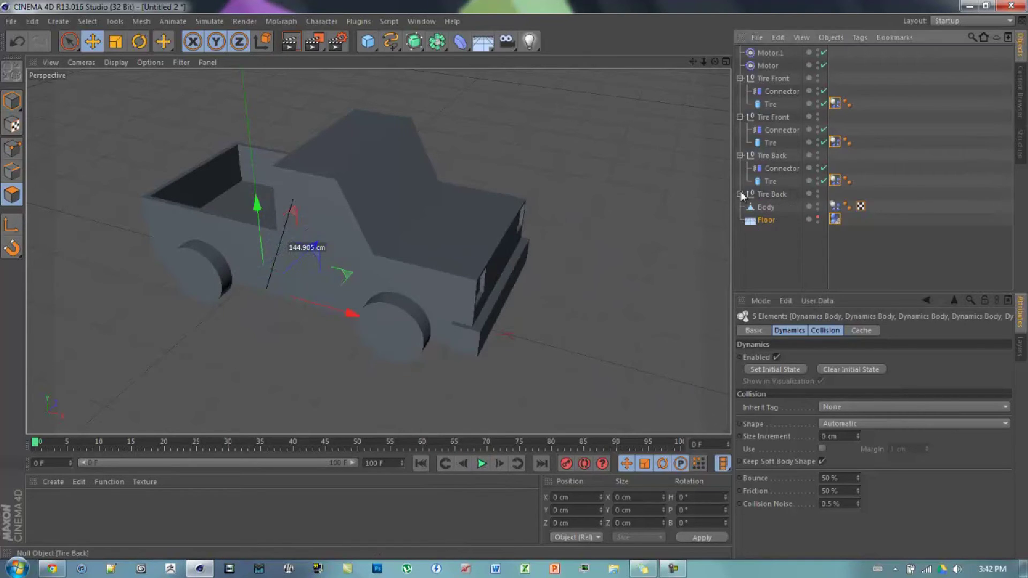
click(740, 155)
click(741, 116)
click(741, 77)
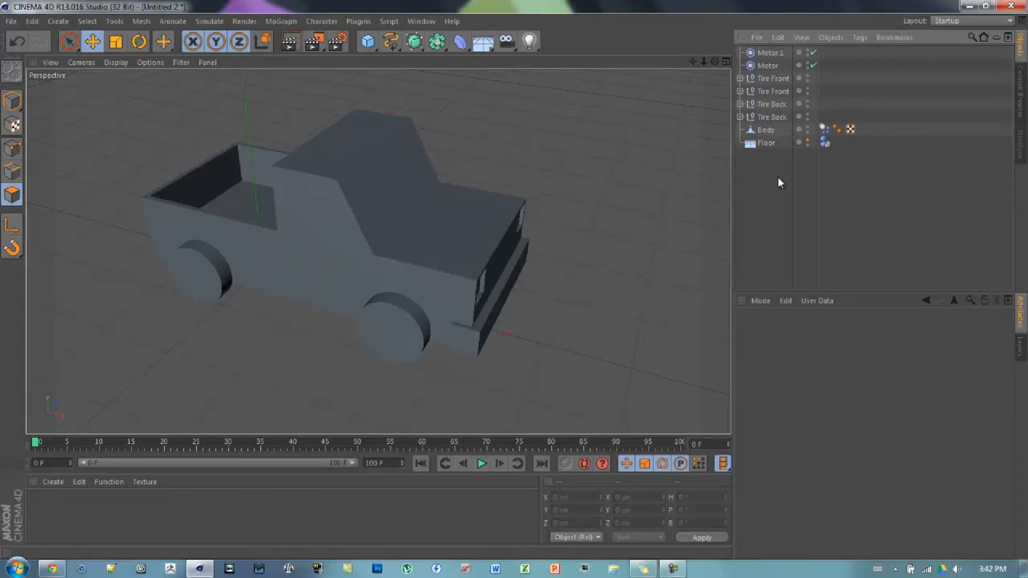
mouse_move(723, 160)
alt+mouse_down()
mouse_move(512, 280)
mouse_move(674, 103)
alt+mouse_up()
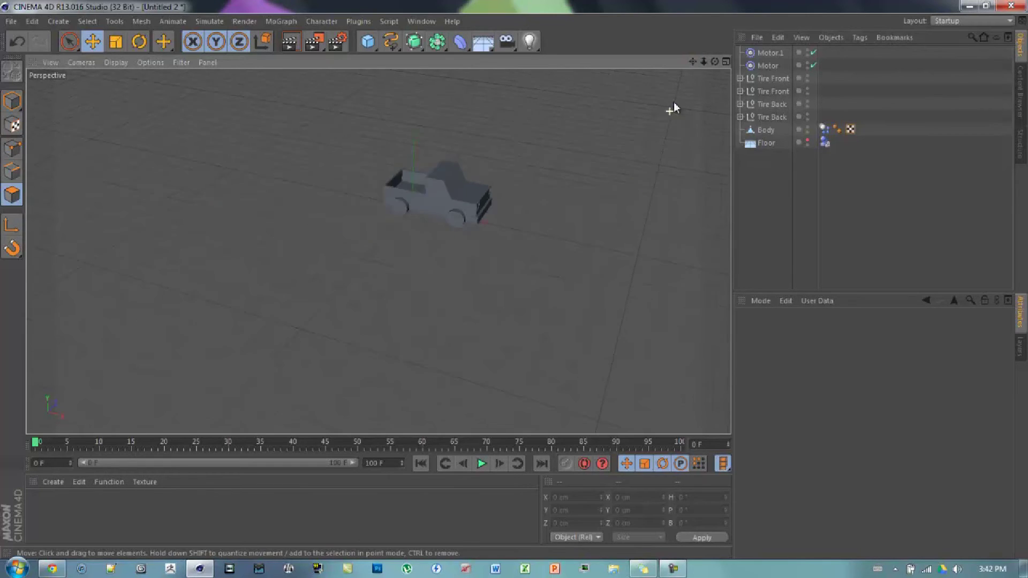
mouse_move(690, 58)
alt+mouse_down()
mouse_move(511, 280)
mouse_move(572, 153)
alt+mouse_up()
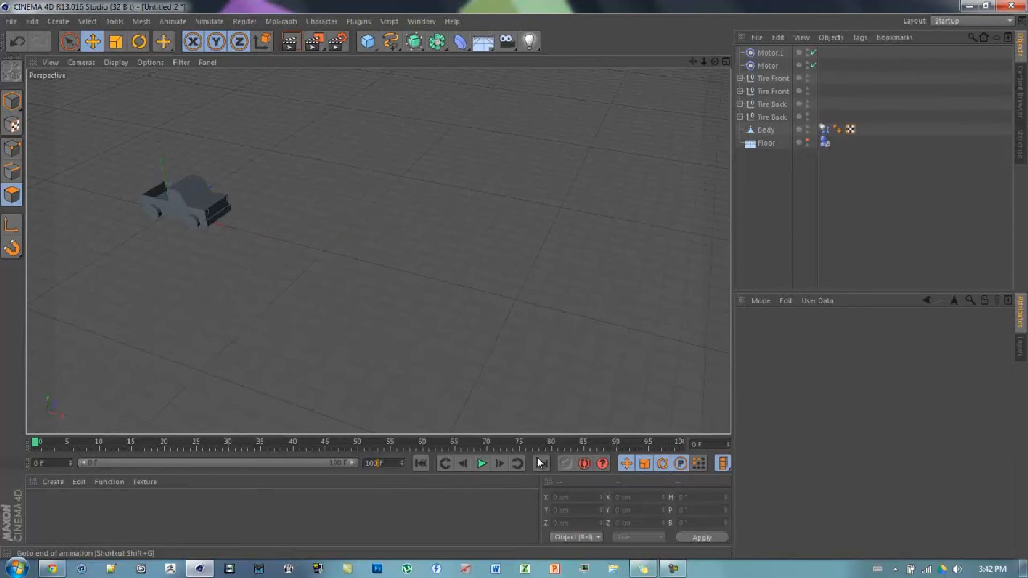
text(0)
Set the project end frame to 1000 and extend the preview range across all frames.
key(Return)
drag(118, 465, 353, 464)
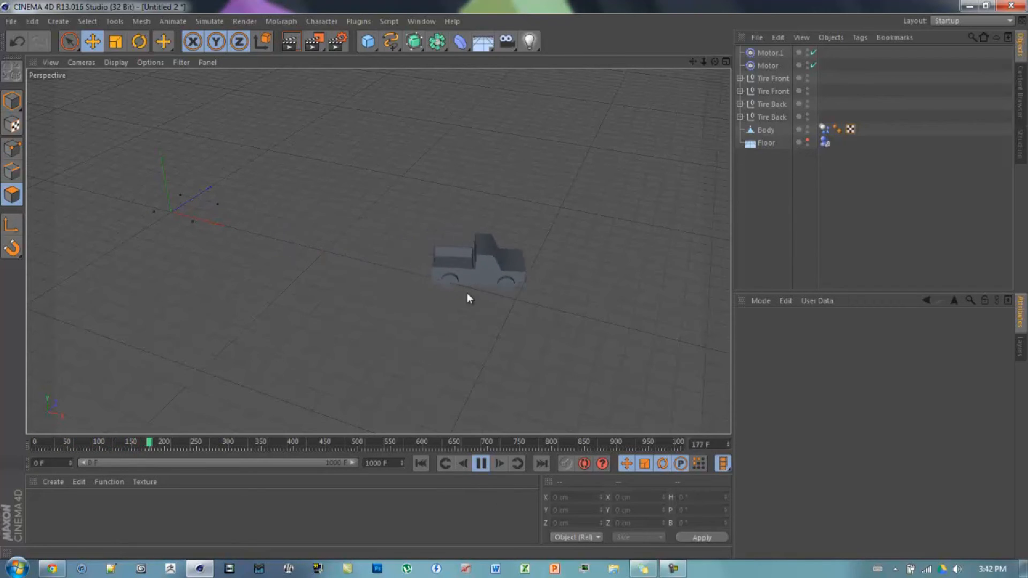
Stop and rewind, then select Body's Dynamics Body tag and go to its Force settings.
click(484, 465)
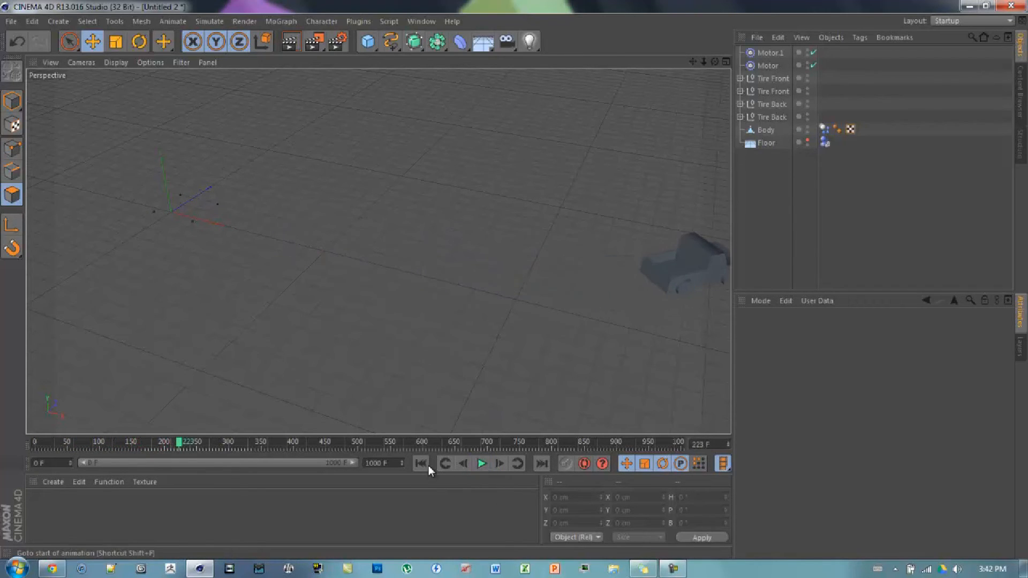
click(421, 464)
click(741, 78)
click(835, 232)
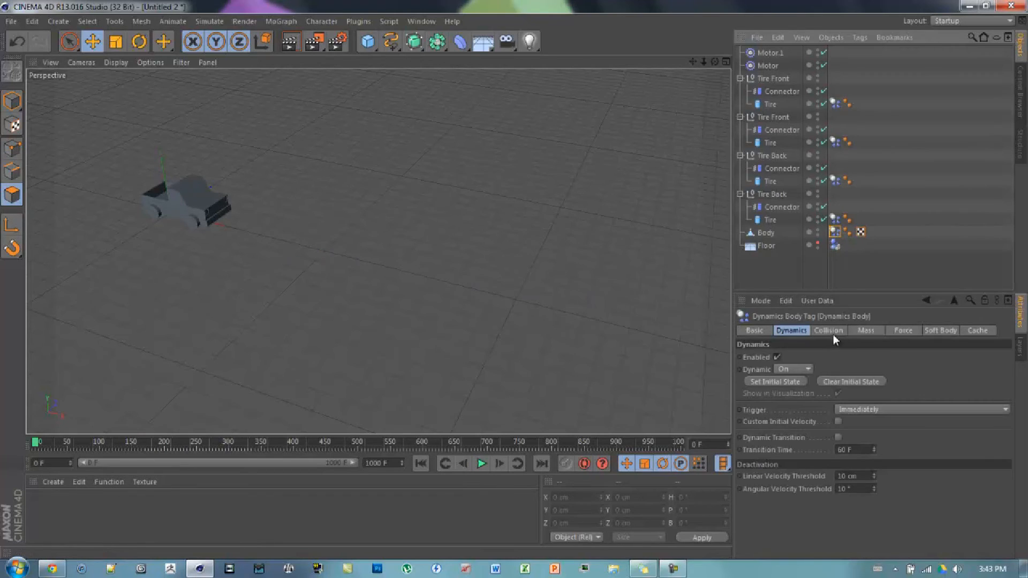
click(902, 330)
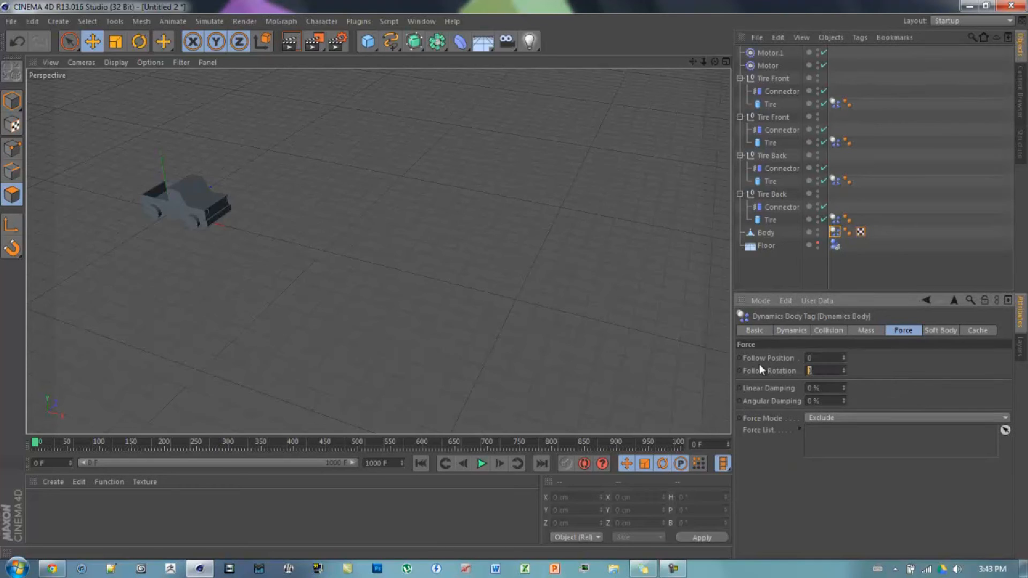
text(10)
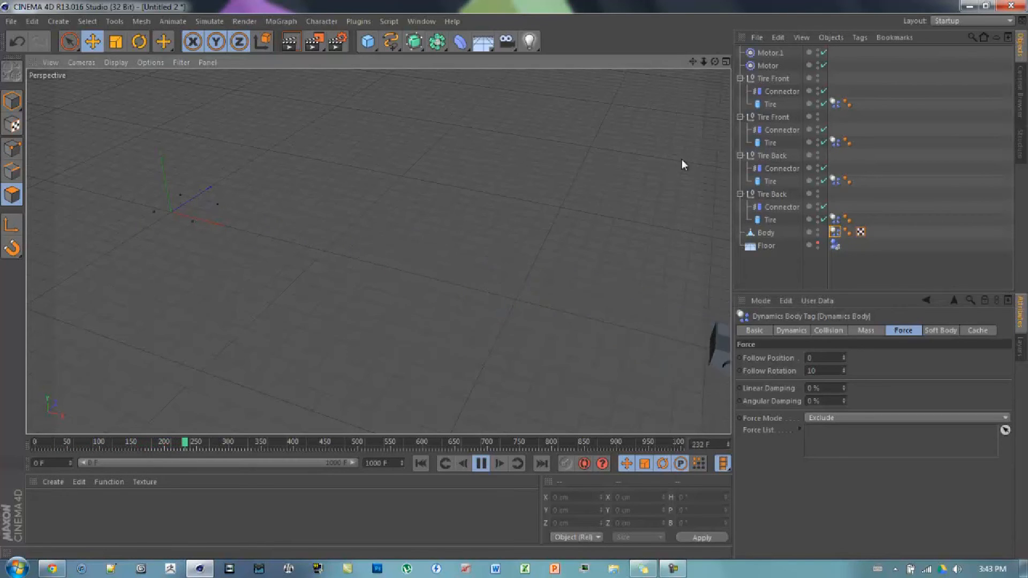
With Follow Rotation at 10, replay the simulation following the truck, then rewind.
drag(702, 62, 513, 280)
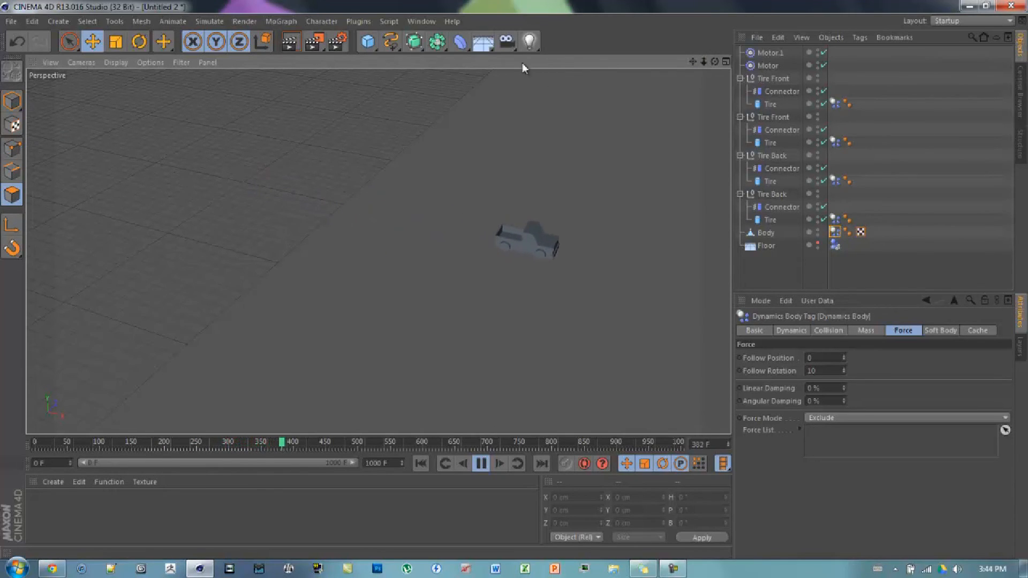
click(419, 463)
click(481, 464)
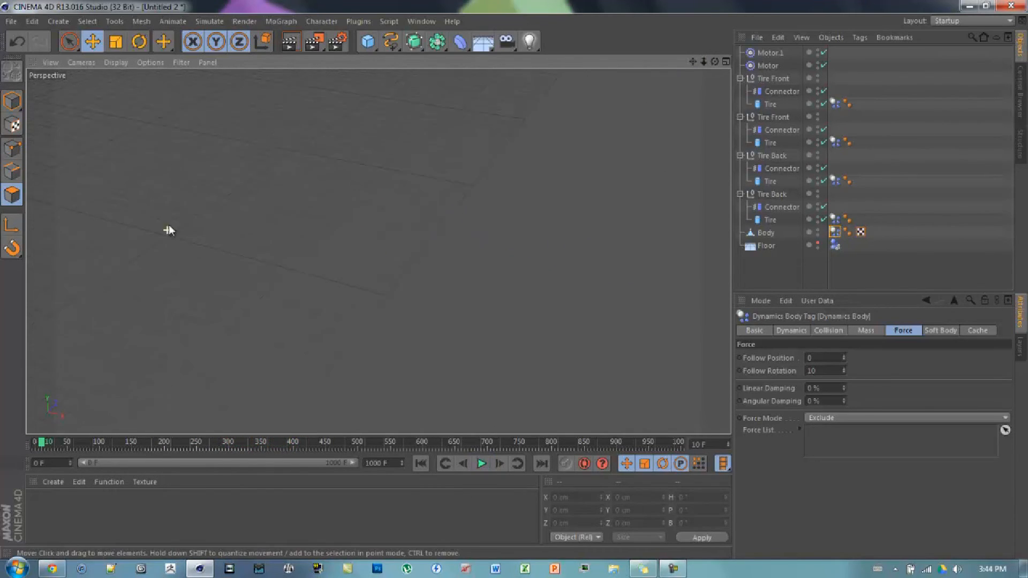
mouse_move(692, 61)
mouse_down()
mouse_move(522, 283)
mouse_move(585, 104)
mouse_up()
scroll(400, 226, up, 3)
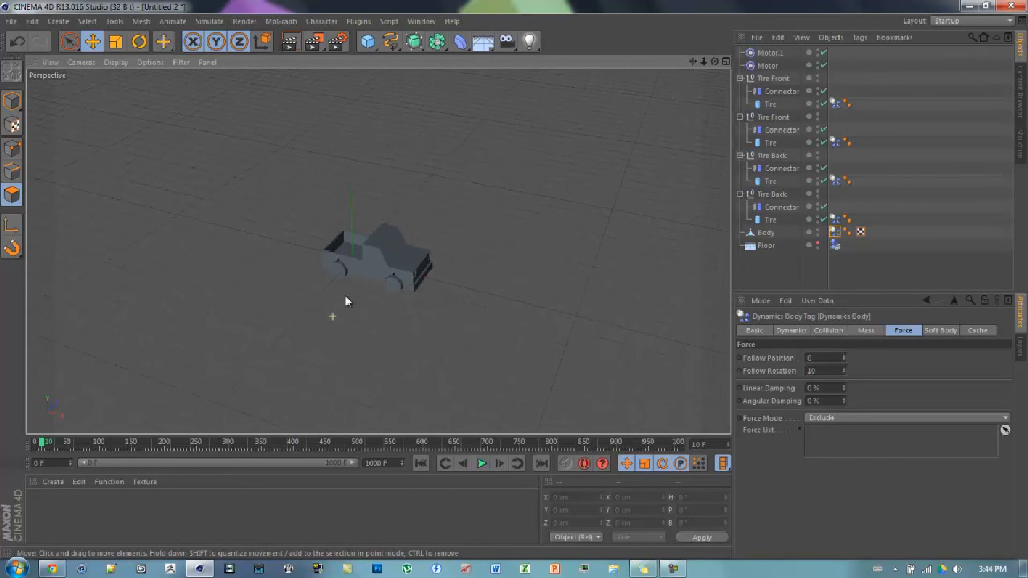
Collapse the tire groups and make the Floor visible in the viewport.
click(740, 78)
click(740, 91)
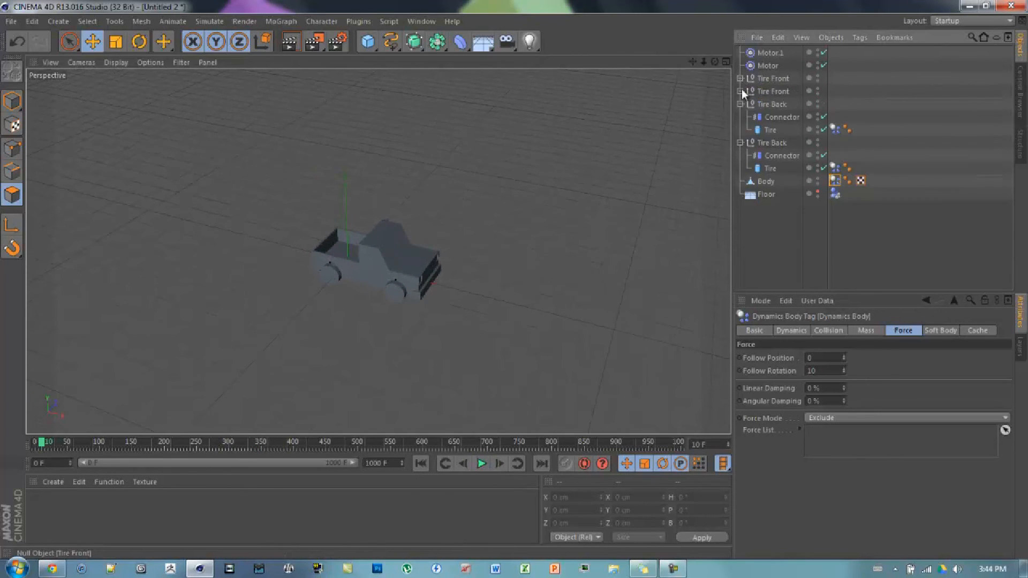
click(740, 104)
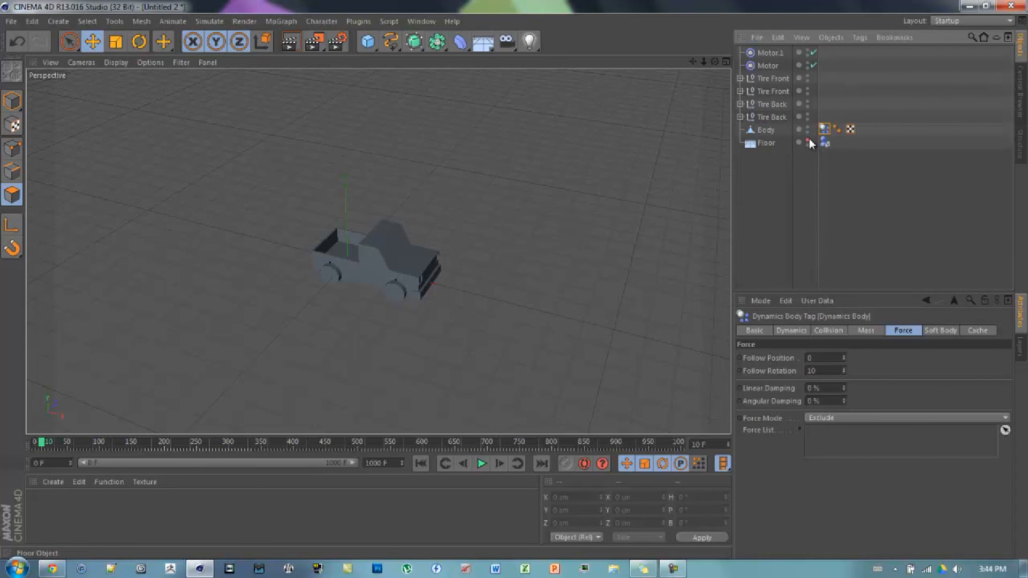
click(810, 143)
alt+drag(563, 240, 522, 274)
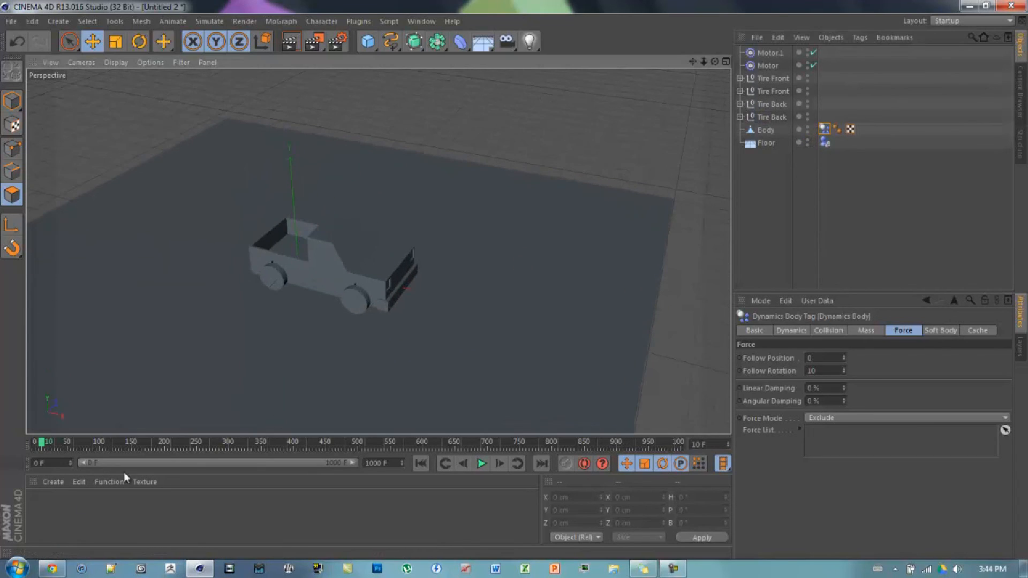
Create two new materials, Mat and Mat.1, in the Material Manager.
click(53, 482)
click(77, 372)
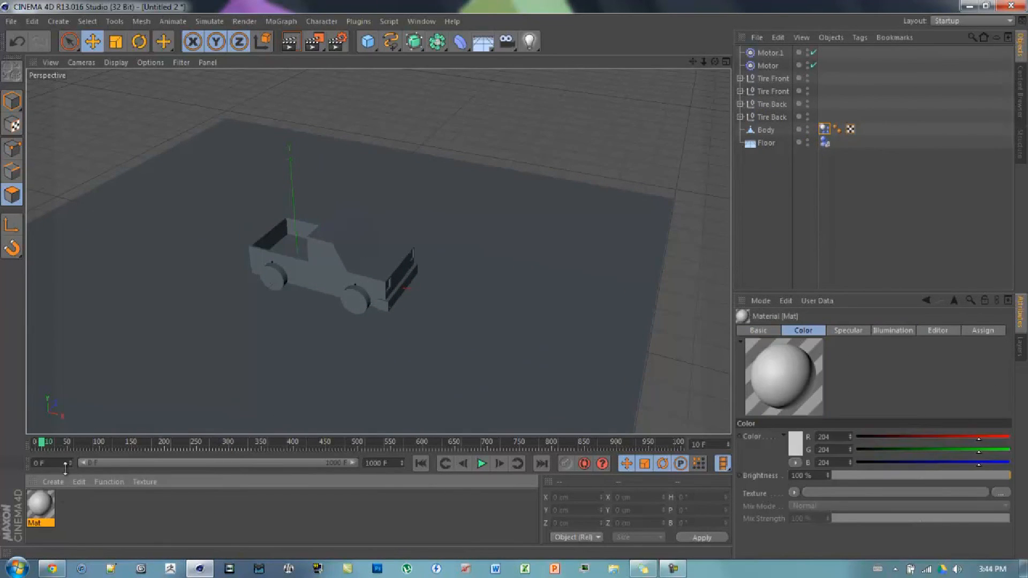
click(52, 483)
click(77, 371)
Set Mat.1's colour to a dark saturated blue.
double_click(40, 507)
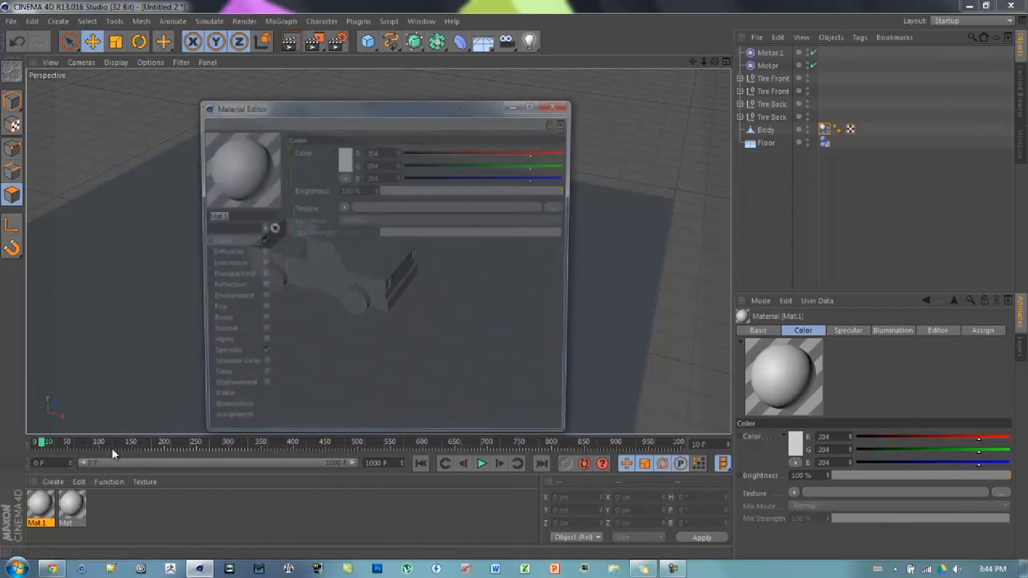
click(344, 158)
click(370, 113)
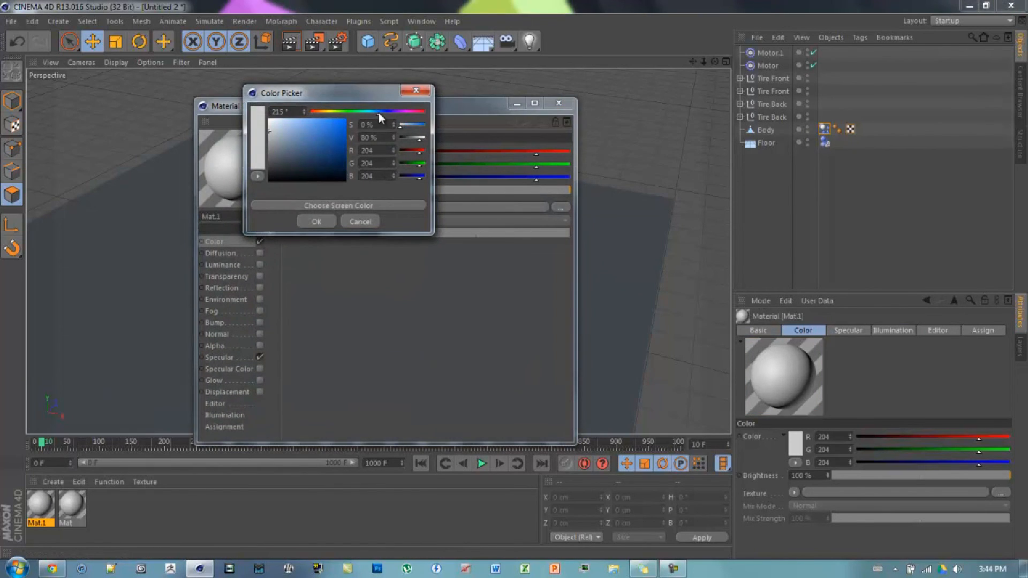
click(341, 132)
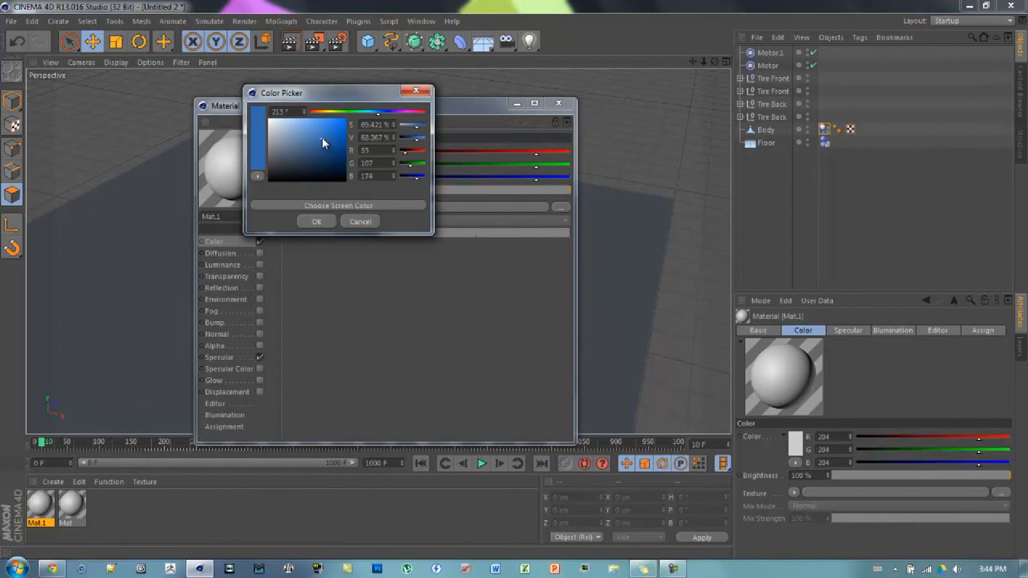
drag(344, 135, 334, 144)
click(319, 222)
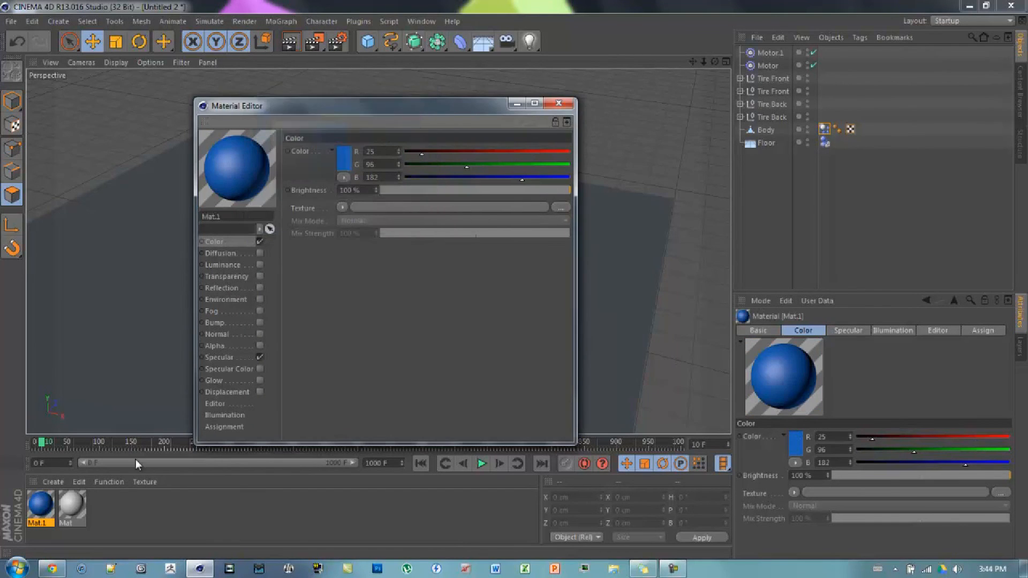
Apply the blue Mat.1 to the Floor and the white Mat to the truck Body.
drag(40, 506, 700, 108)
drag(766, 148, 766, 147)
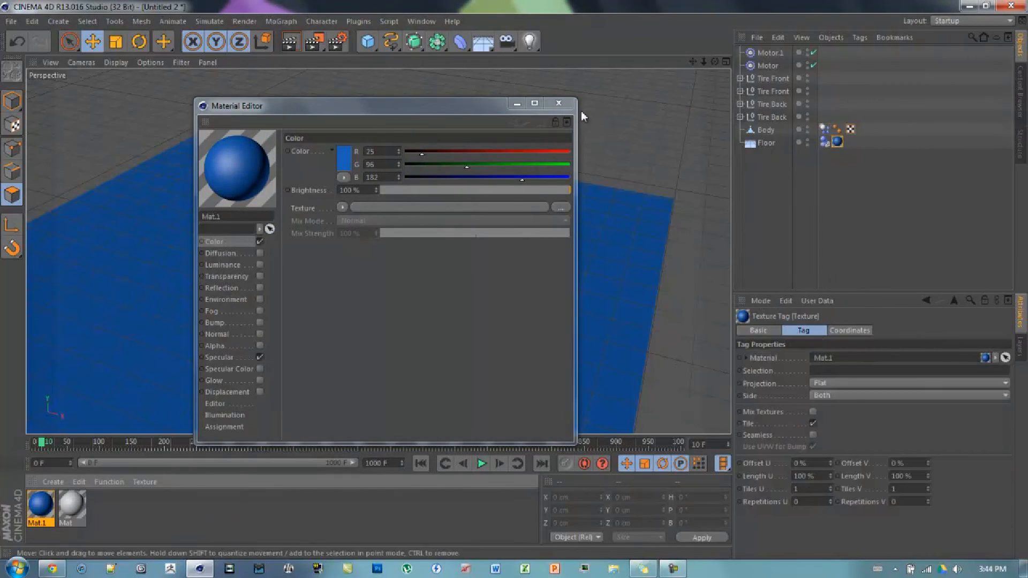
click(558, 103)
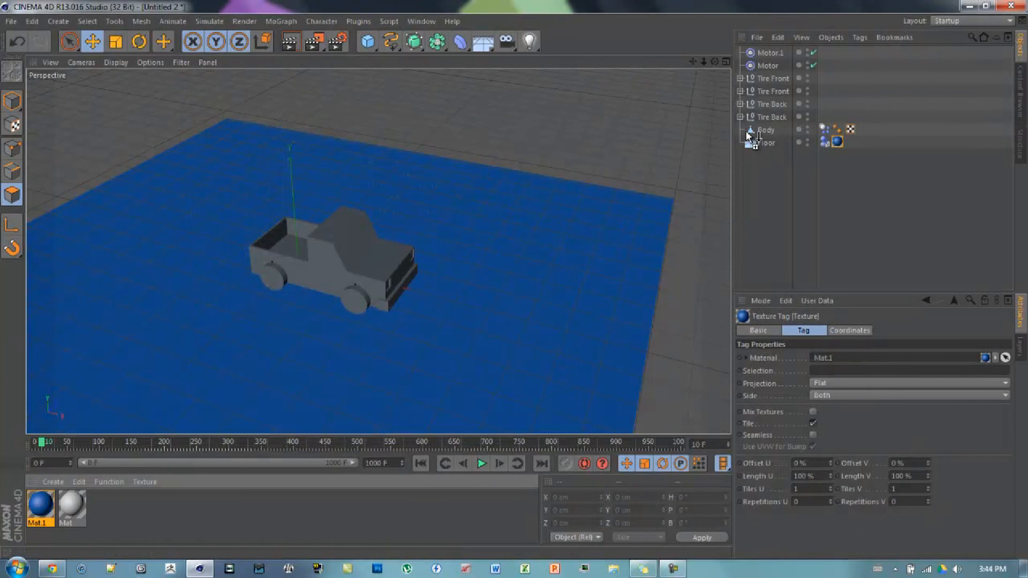
drag(767, 138, 764, 130)
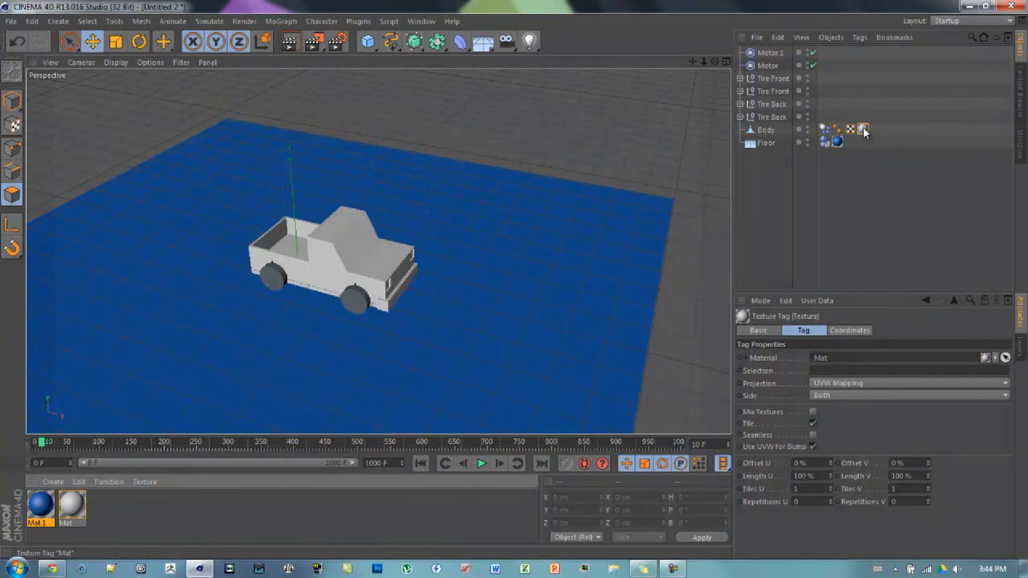